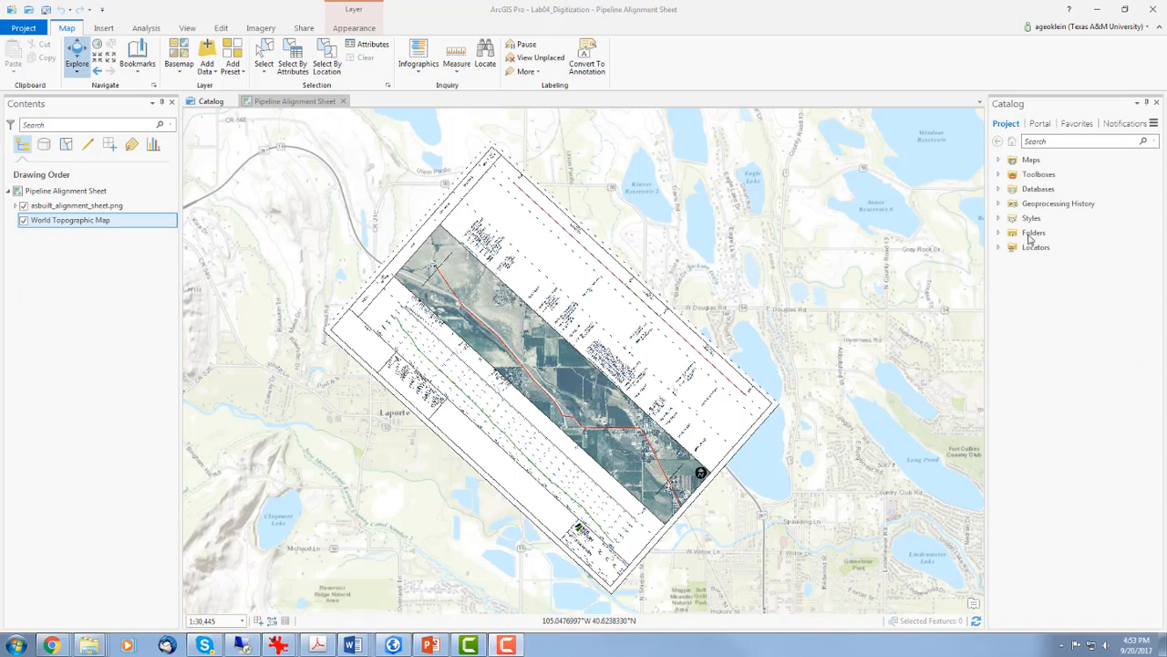
- Begin a new feature class in Lab04_Digitization.gdb, naming it Pipeline and setting its geometry type to Polyline
left_click(999, 189)
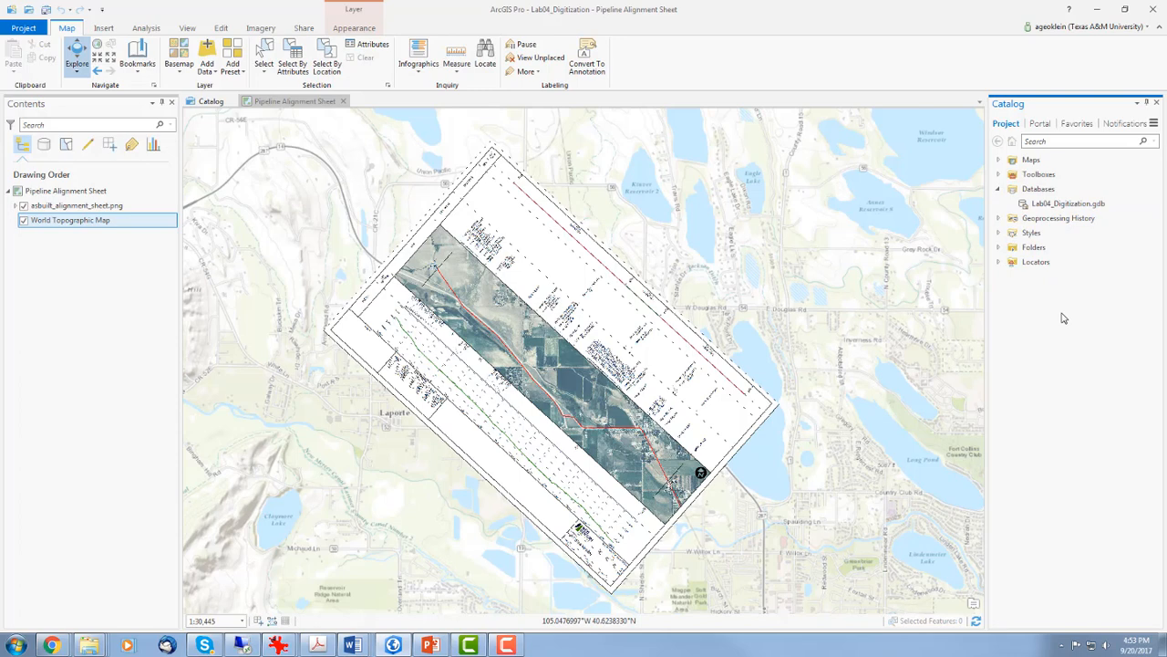
right_click(1065, 206)
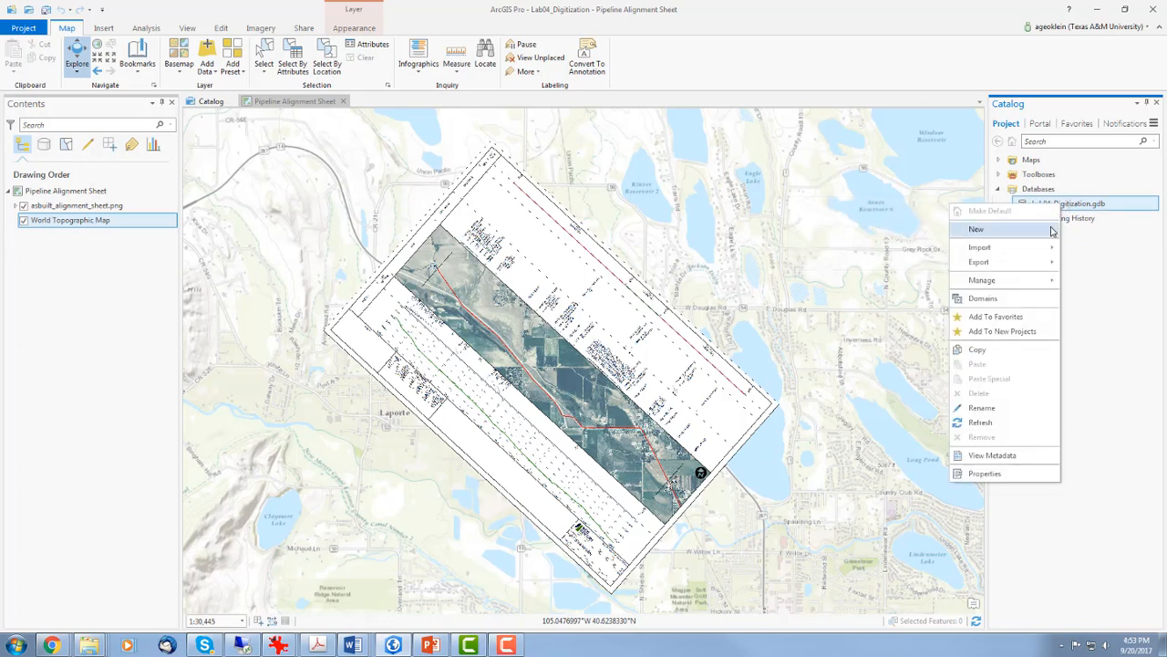
mouse_move(1051, 236)
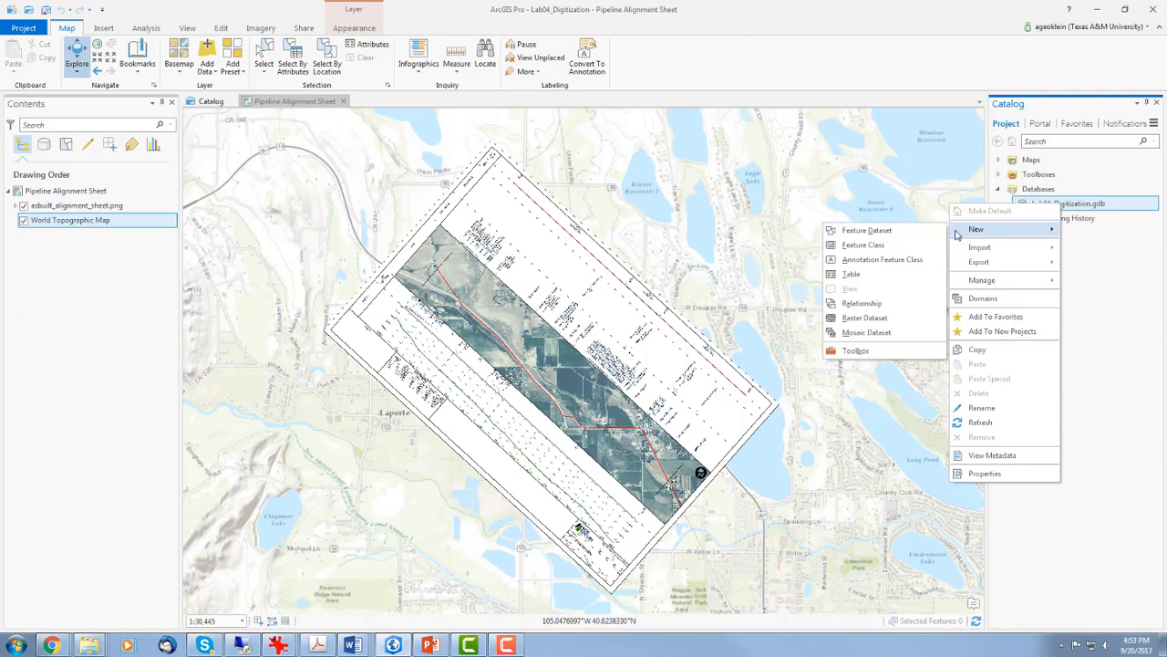
left_click(865, 244)
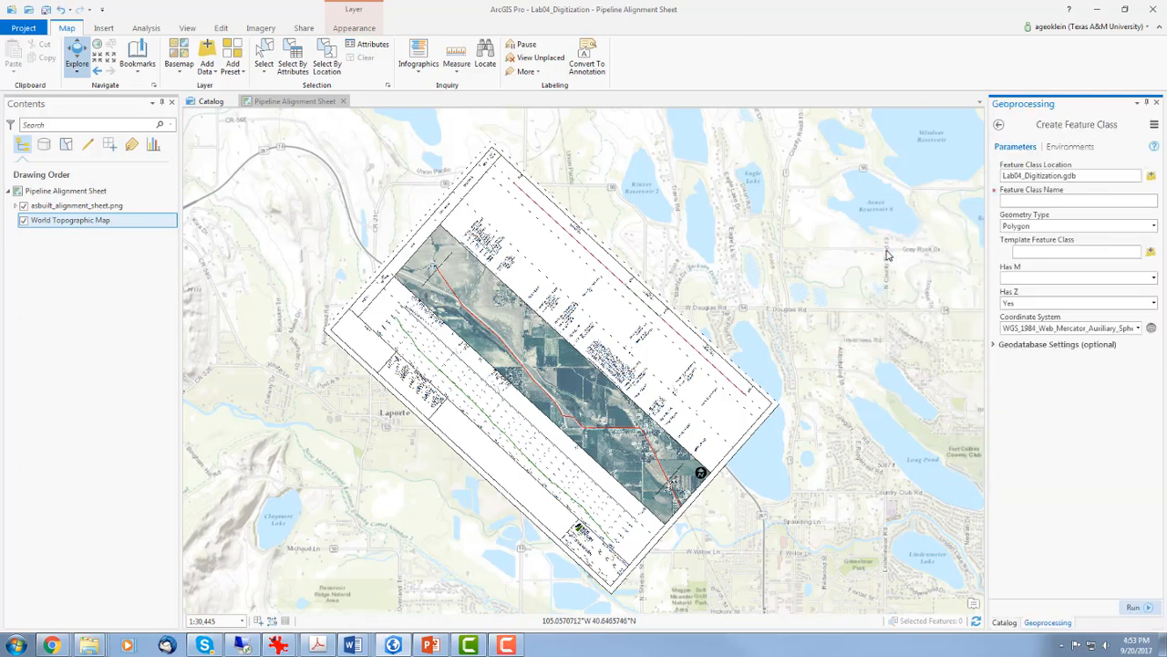
left_click(1108, 202)
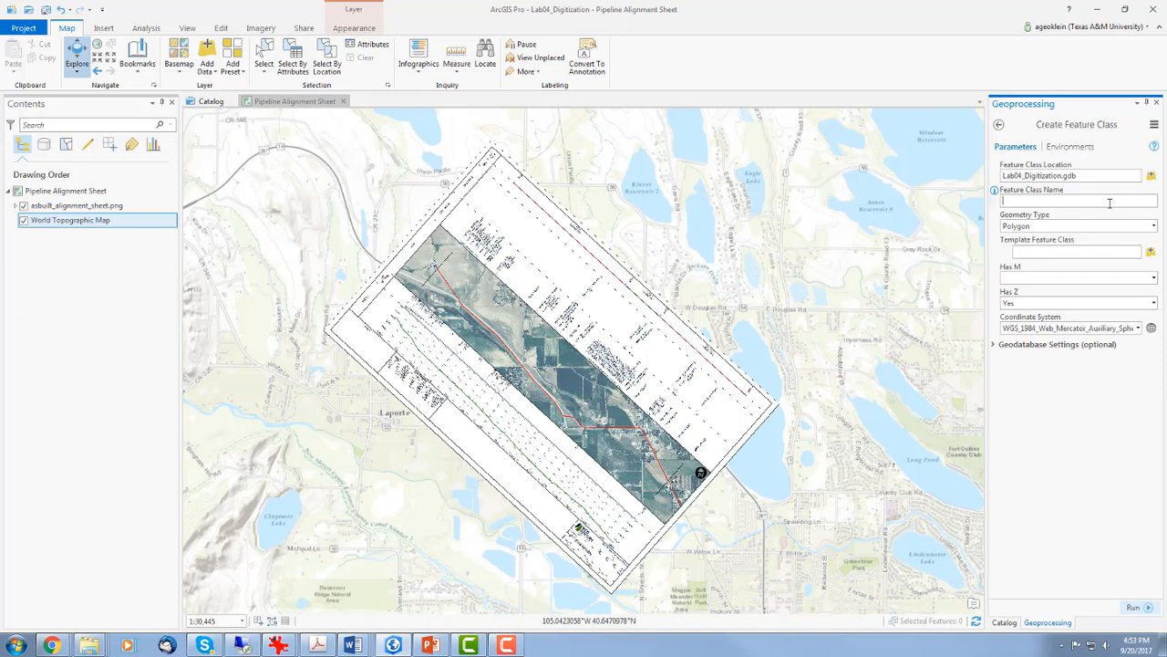
type("Pipeline")
left_click(1152, 228)
left_click(1153, 228)
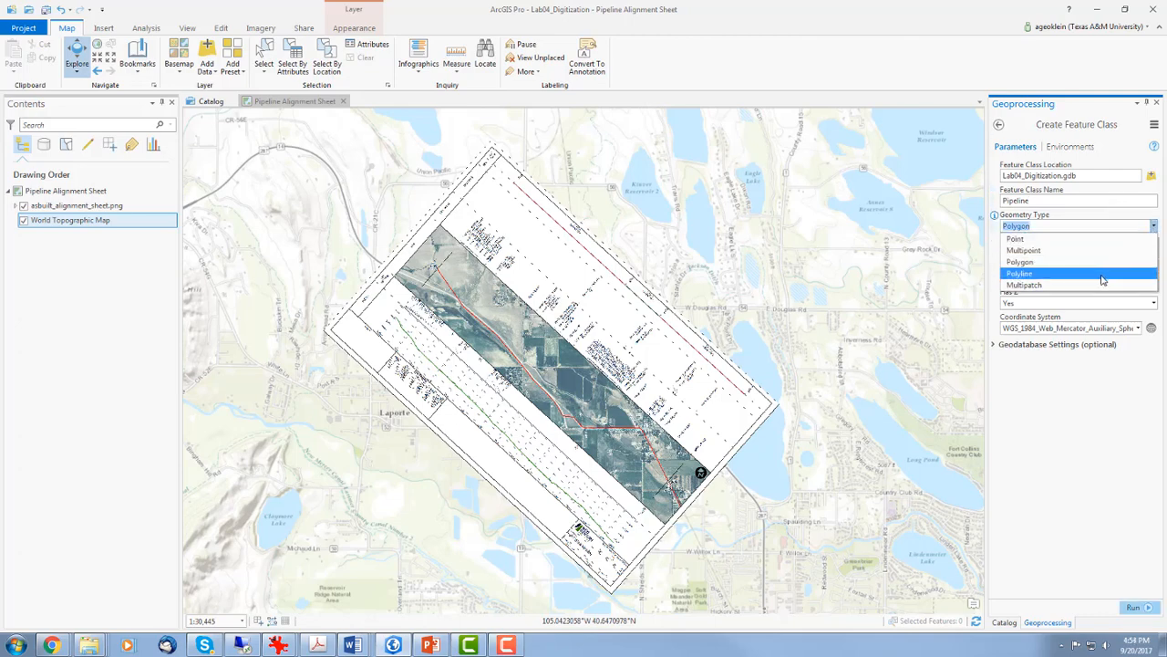
left_click(1102, 274)
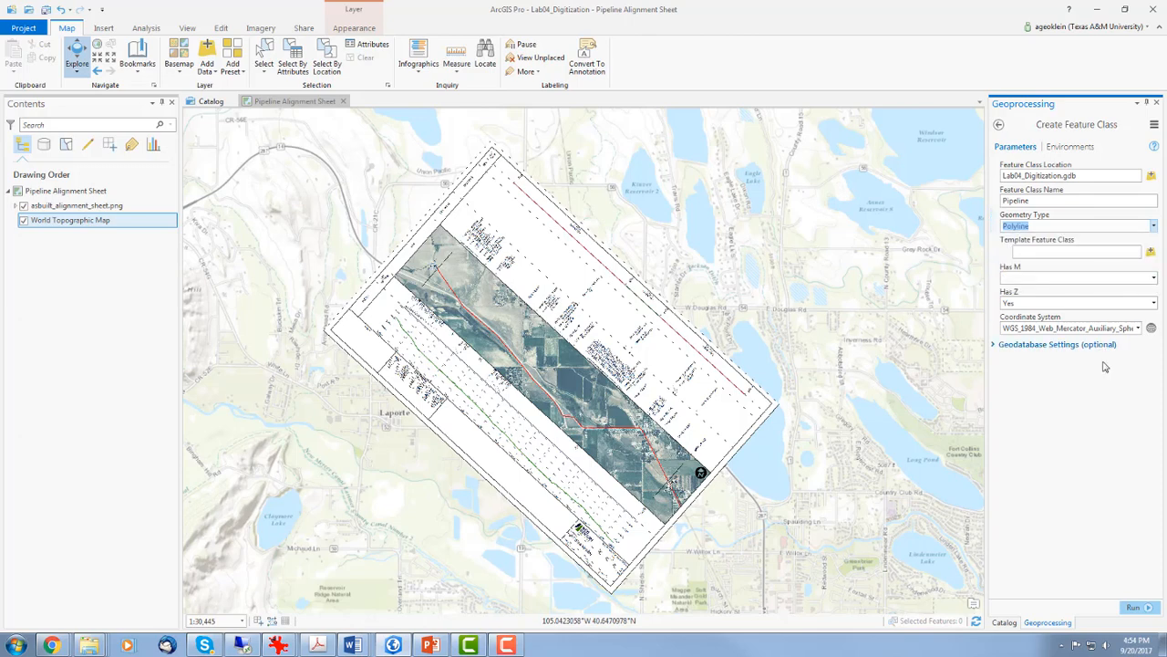
- Use the coordinate system of asbuilt_alignment_sheet.png for the Pipeline feature class and create it
left_click(1139, 327)
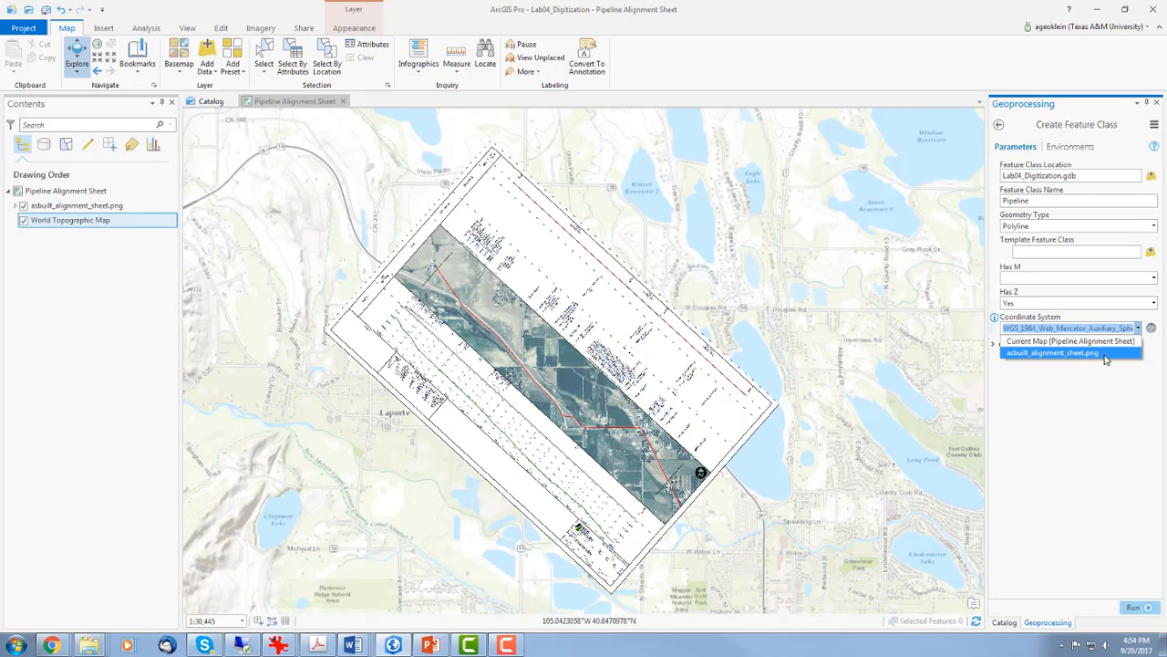
left_click(1108, 353)
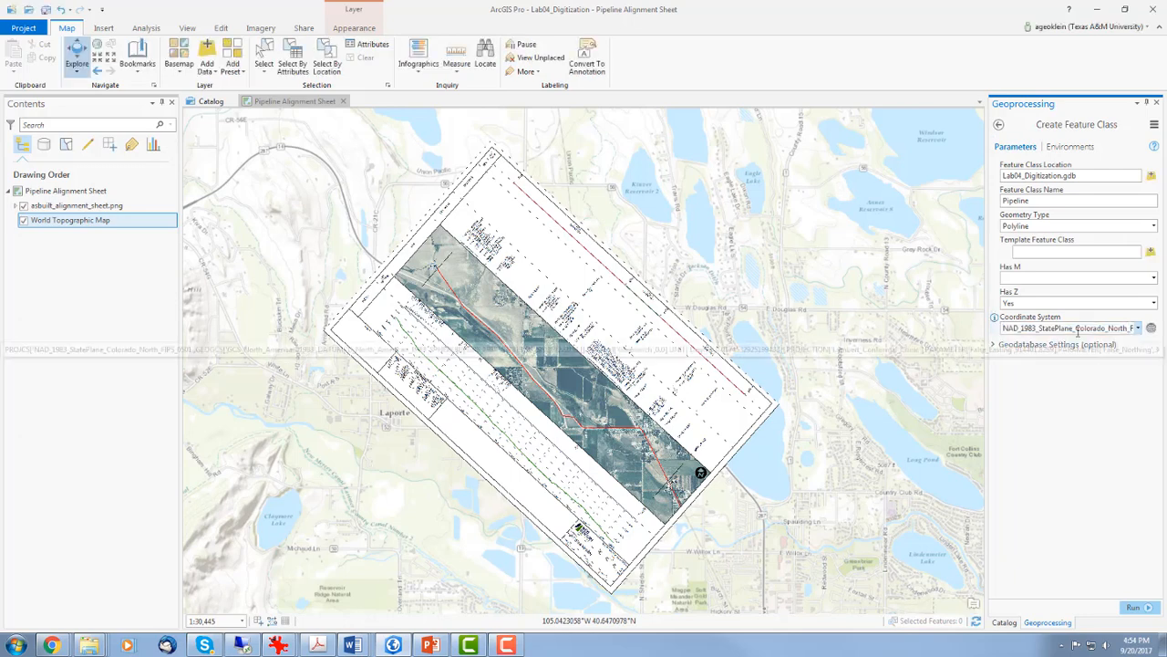
left_click(1138, 611)
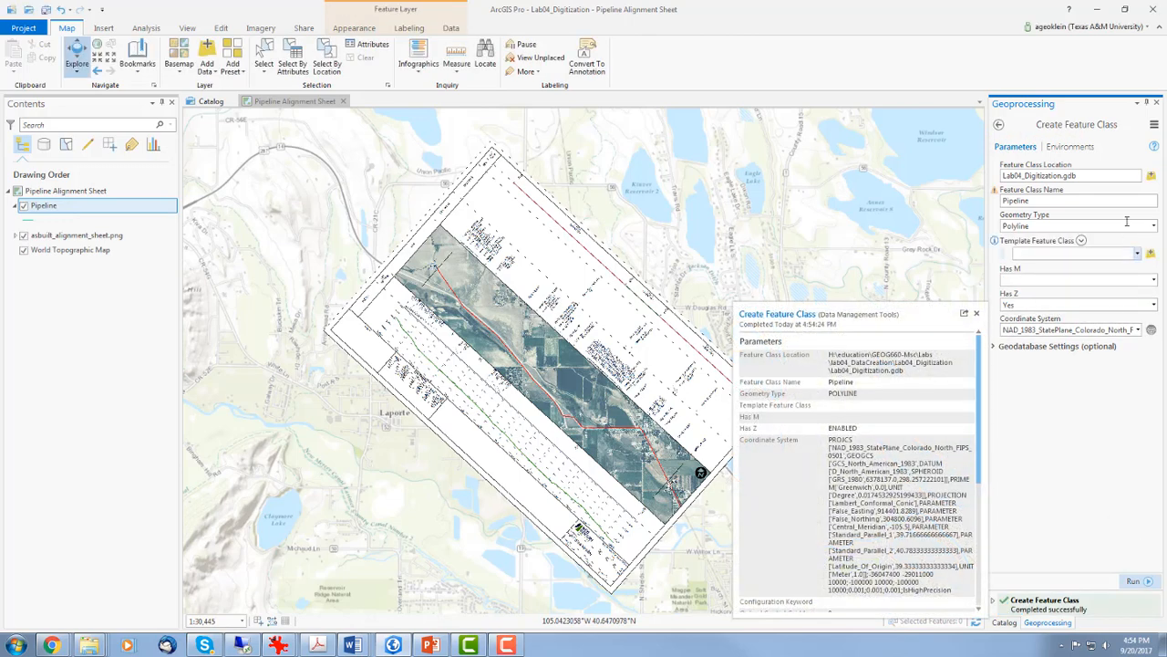
- Create a second feature class named BoundingBox with Polygon geometry in Lab04_Digitization.gdb, then close the geoprocessing tool
left_click(1100, 201)
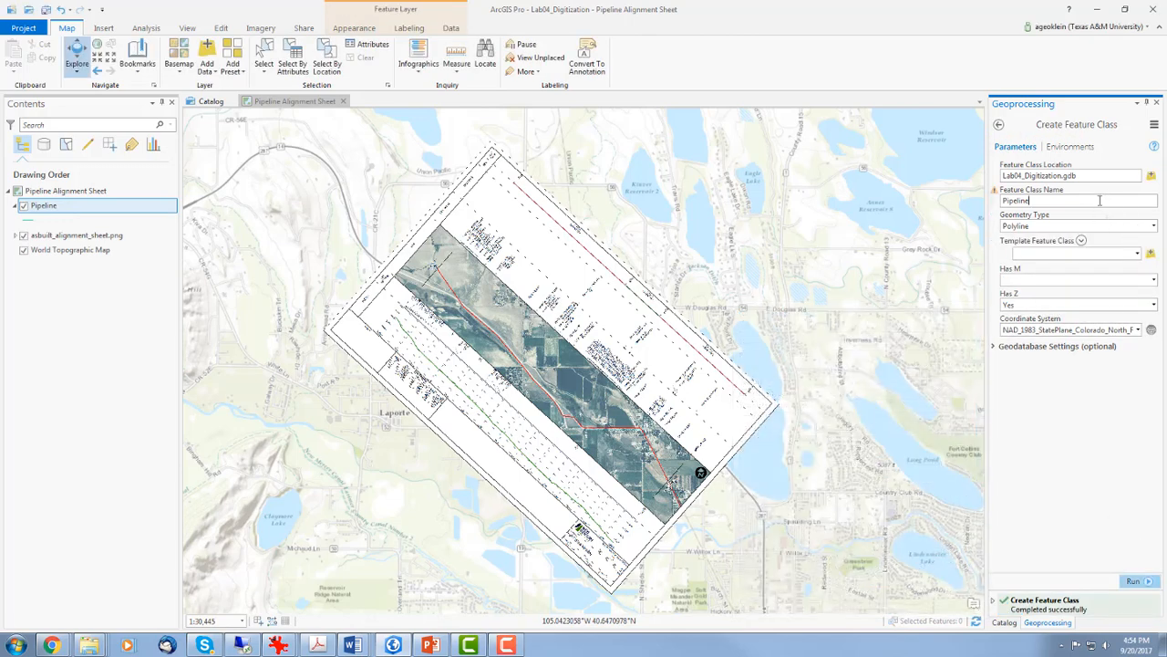
left_click_drag(1100, 201, 968, 201)
type("BoundingBox")
left_click(1152, 227)
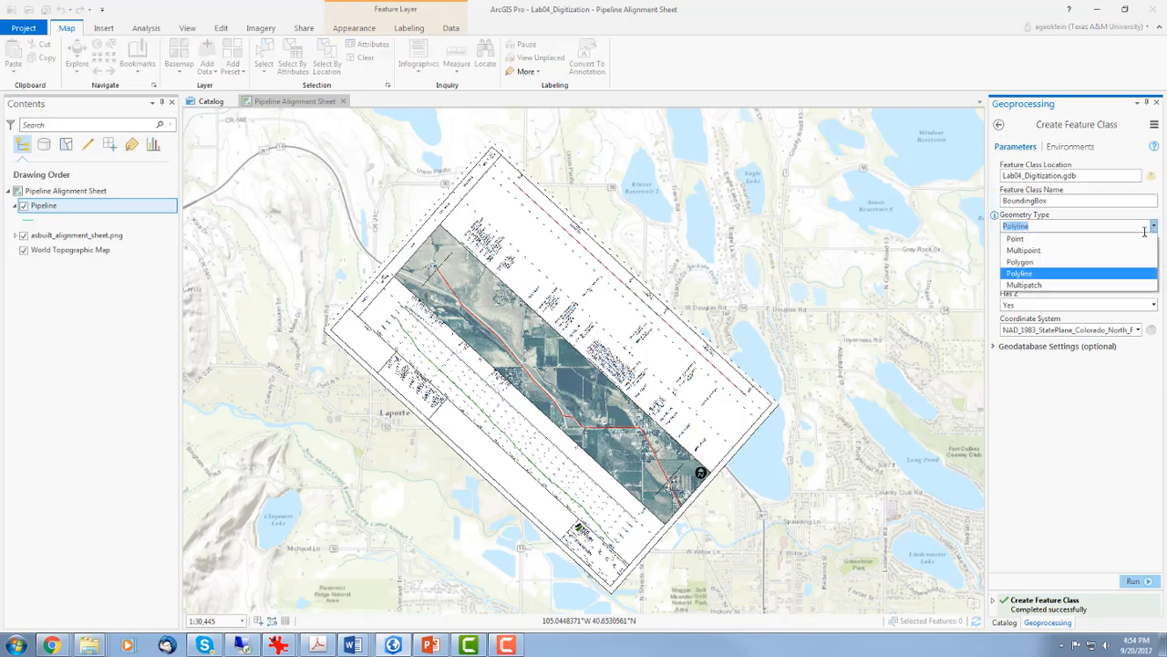
left_click(1112, 261)
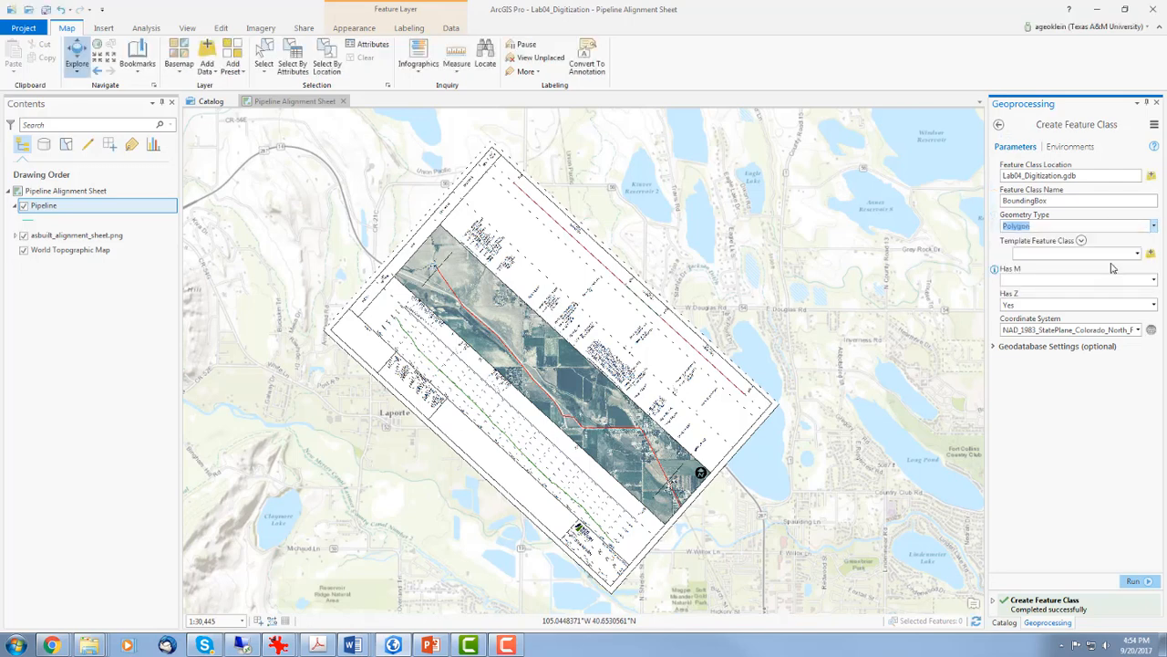
left_click(1135, 581)
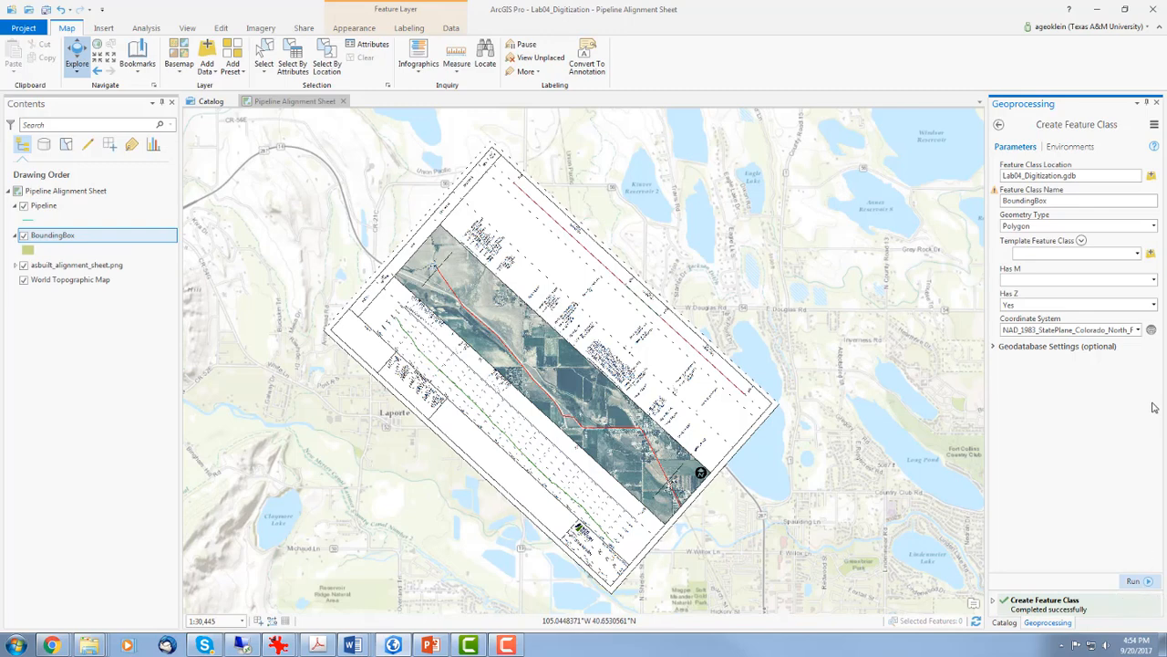
left_click(1156, 103)
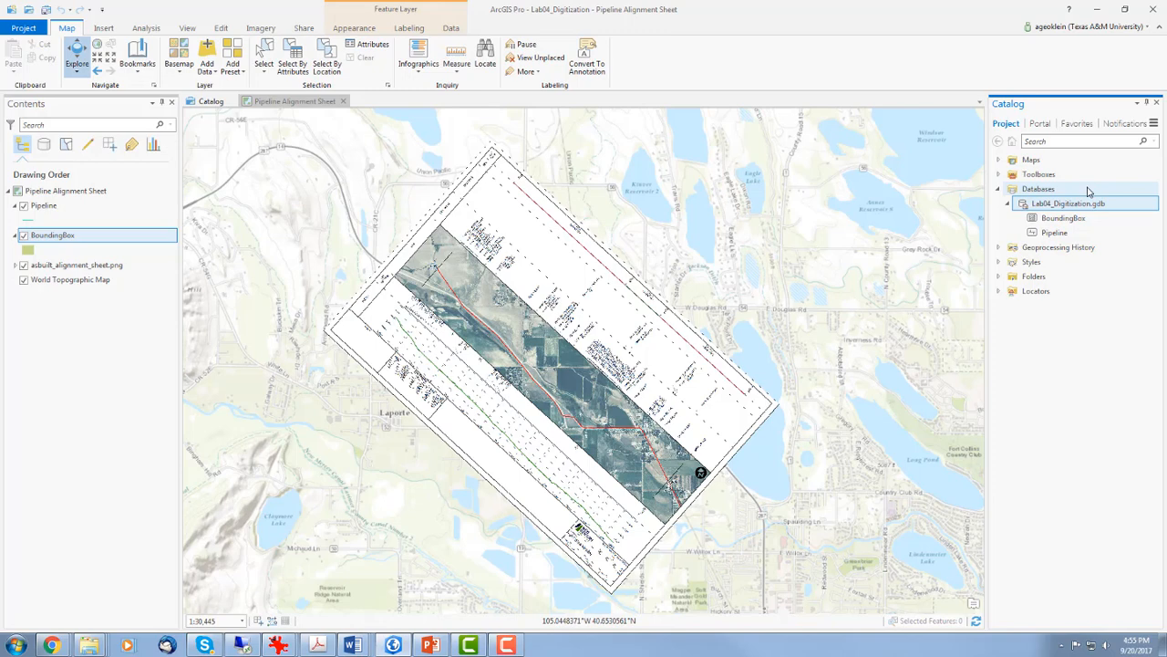
- Examine the red pipeline route on the alignment sheet from station 0+00 to its end at 146+10
left_click(1051, 235)
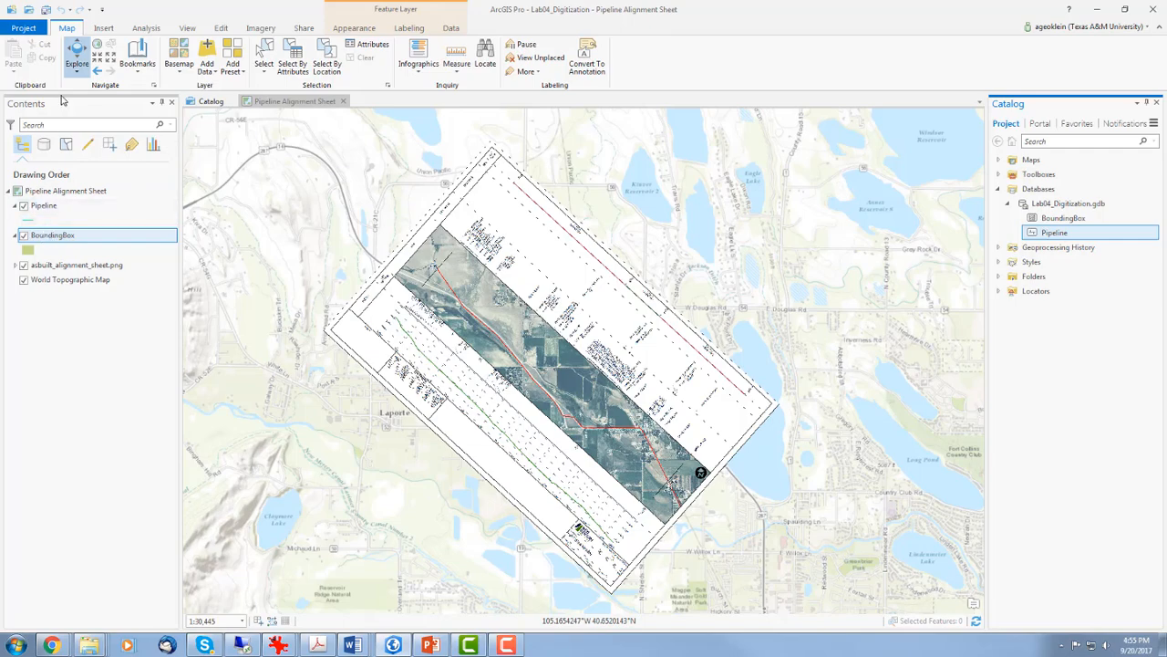
scroll(483, 377, "up", 6)
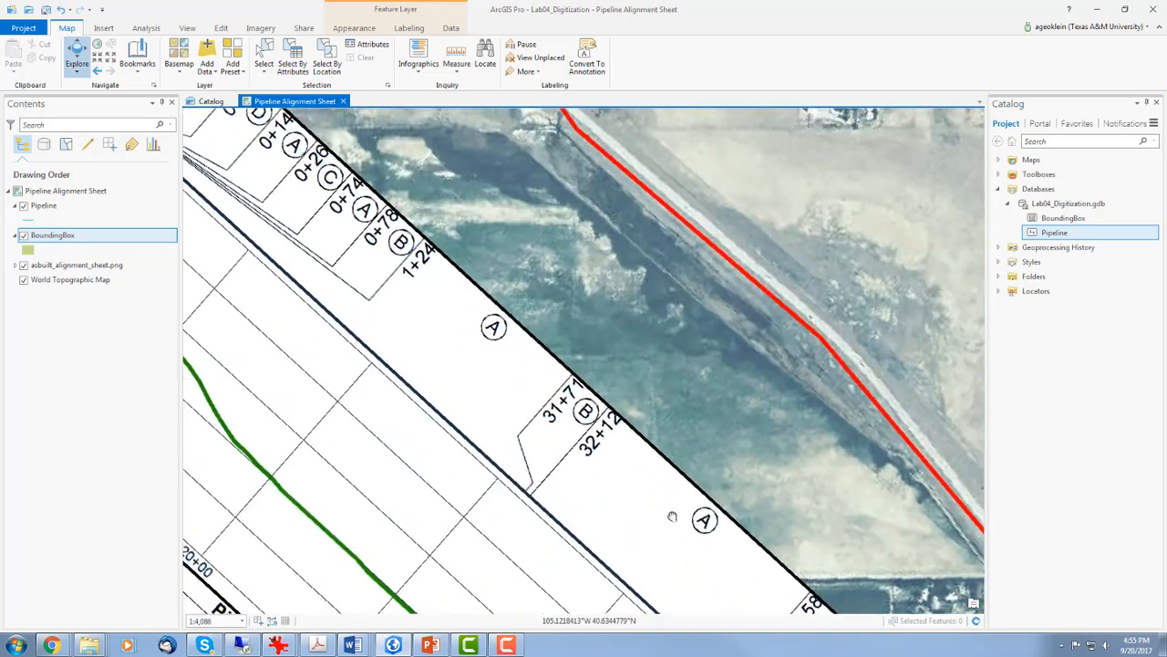
left_click_drag(672, 517, 698, 633)
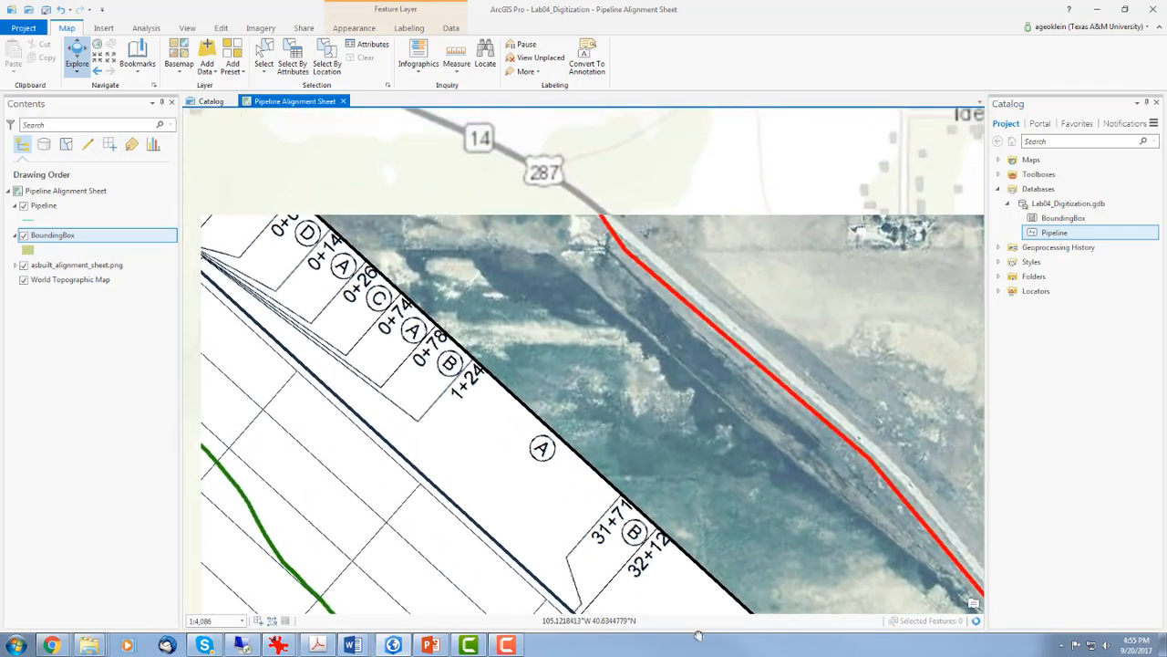
left_click_drag(431, 211, 622, 530)
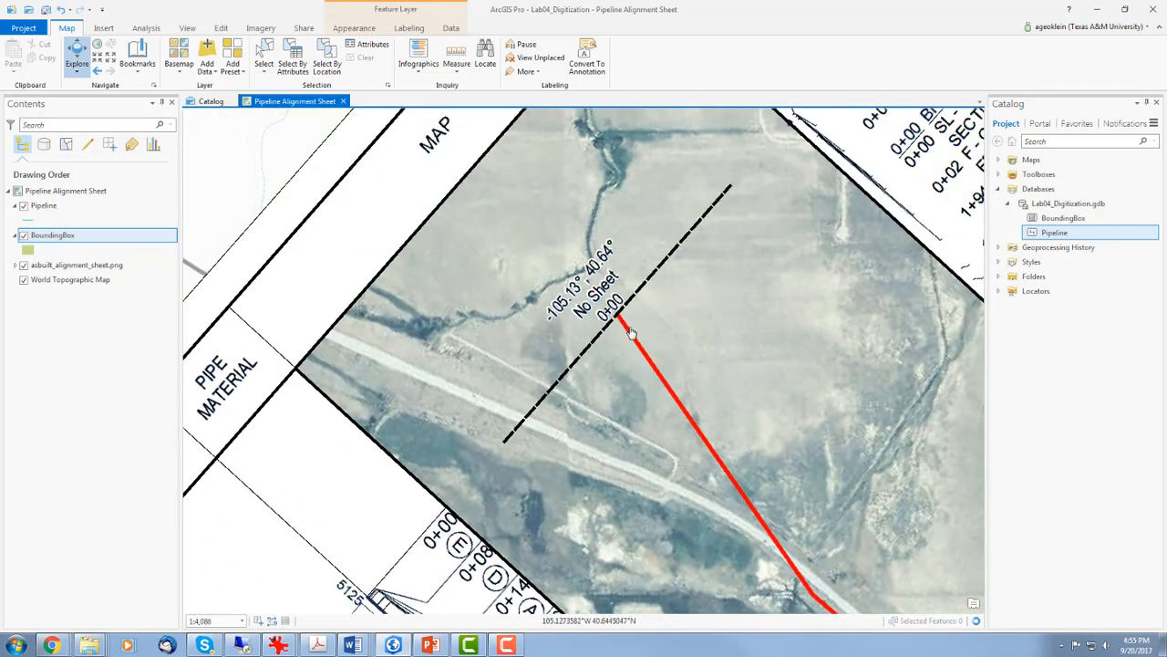
left_click_drag(892, 556, 663, 292)
left_click_drag(803, 497, 487, 131)
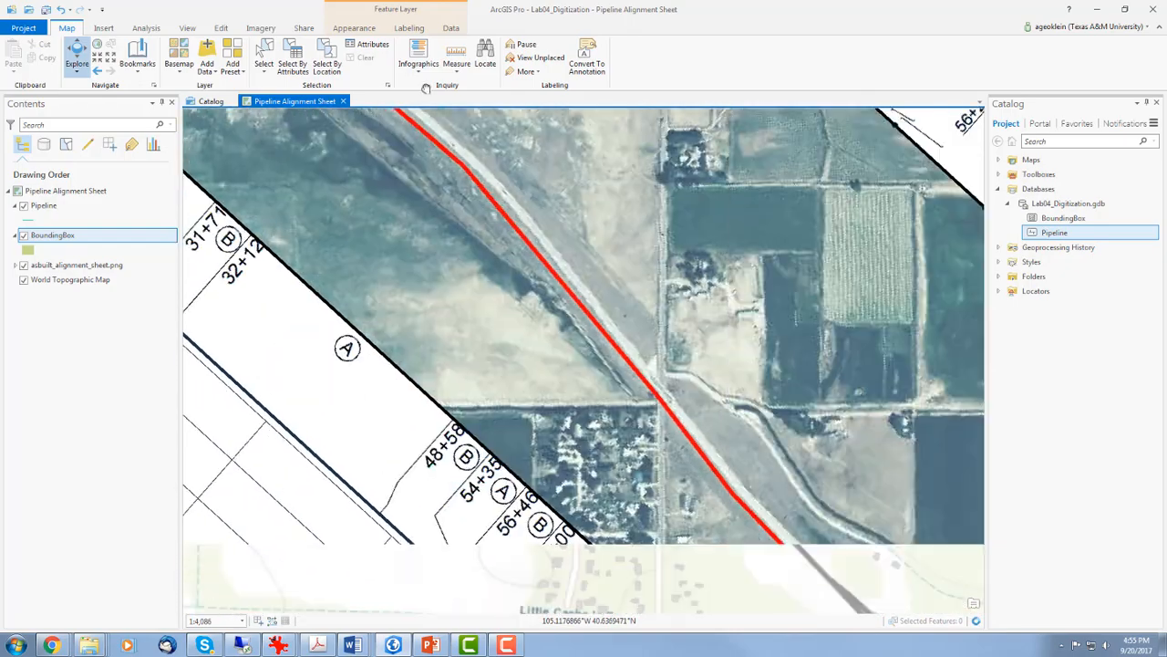
left_click_drag(809, 430, 506, 175)
left_click_drag(862, 551, 149, 94)
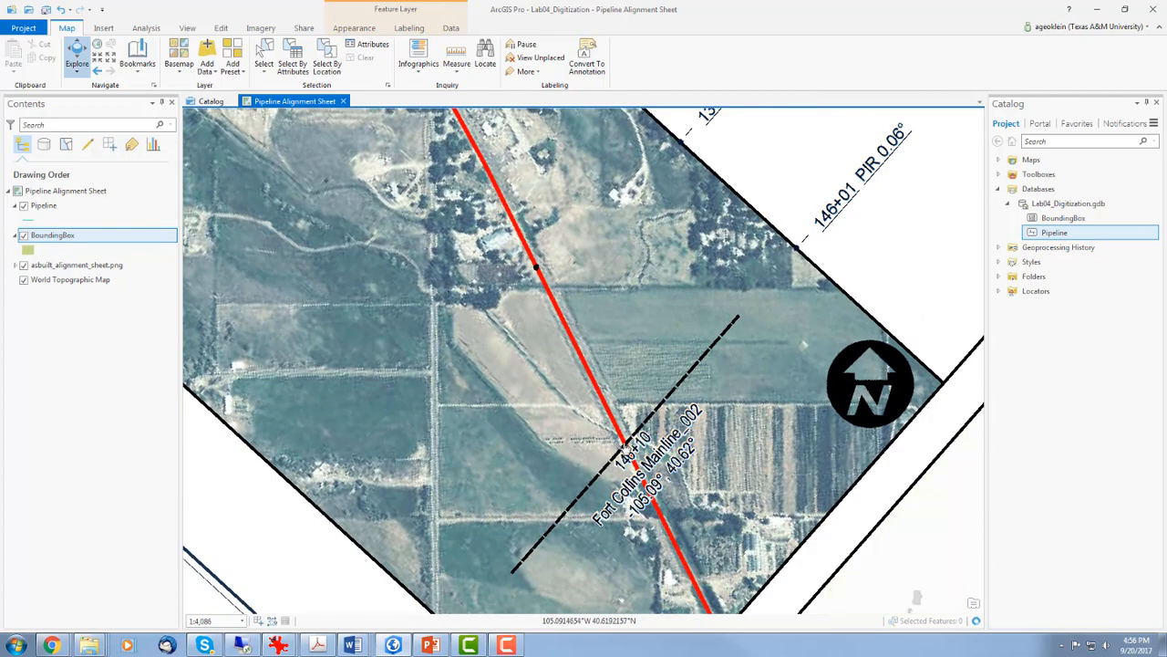
scroll(501, 347, "down", 3)
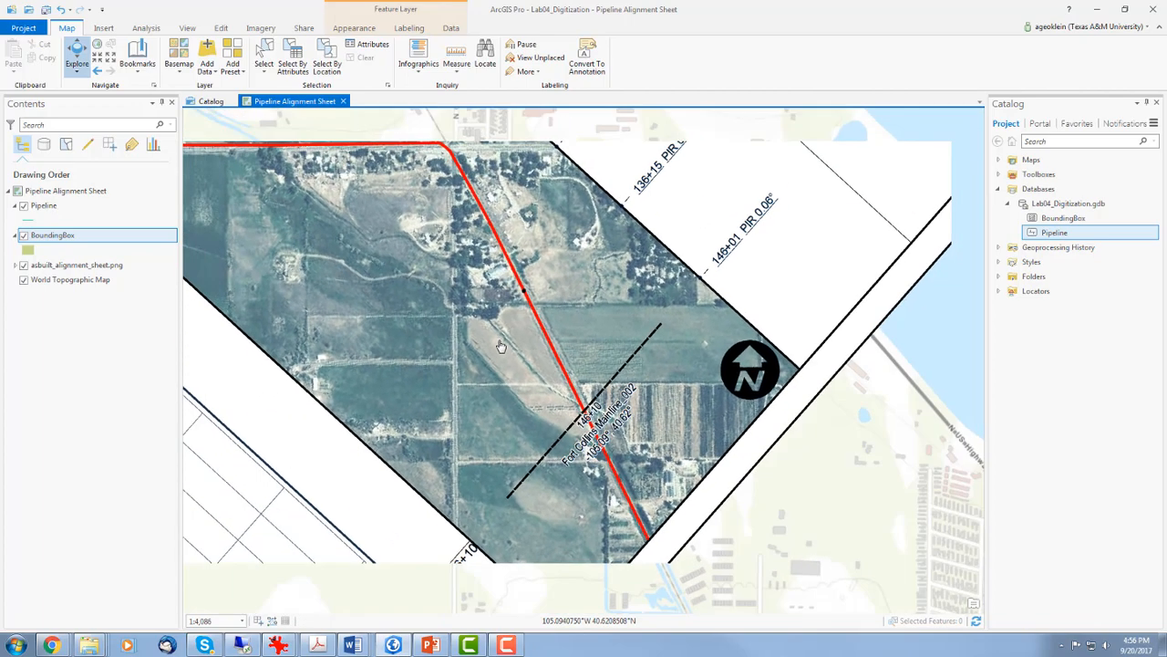
scroll(736, 448, "up", 1)
scroll(737, 449, "down", 1)
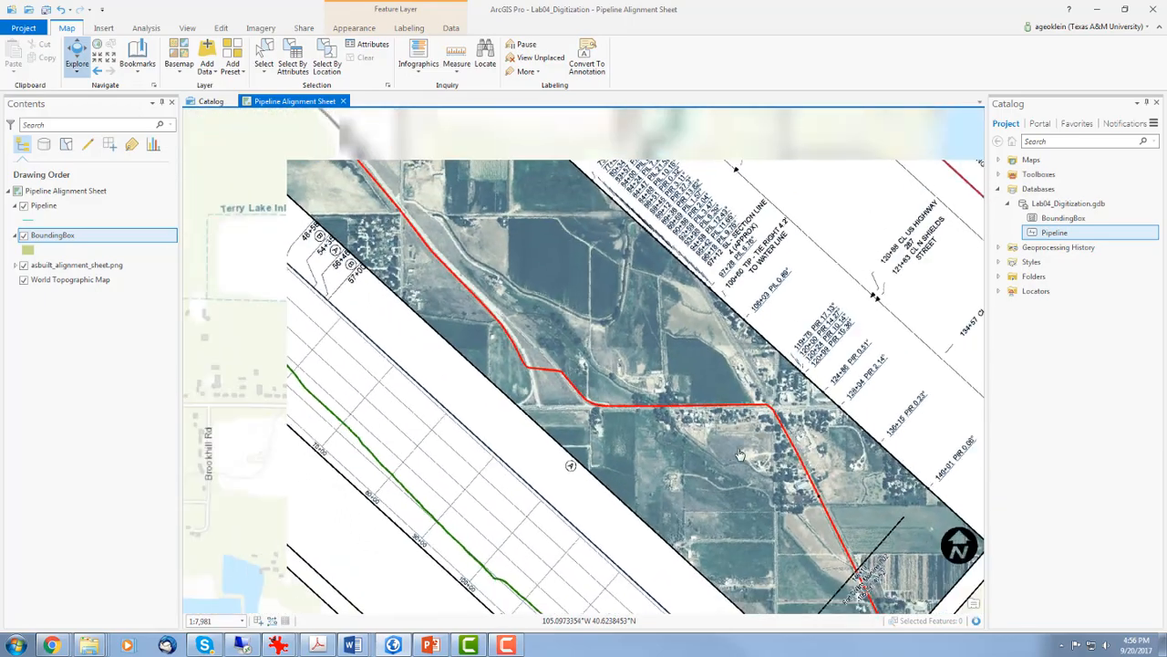
left_click_drag(538, 328, 629, 455)
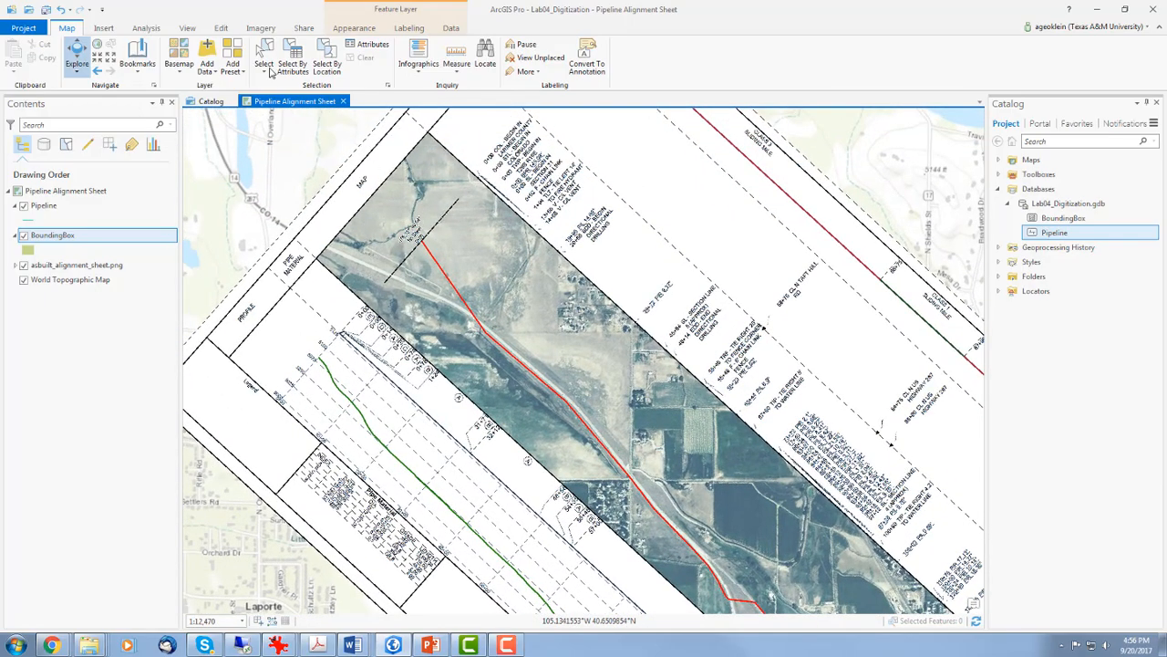
- Start creating features with the Pipeline template and its Line construction tool
left_click(222, 29)
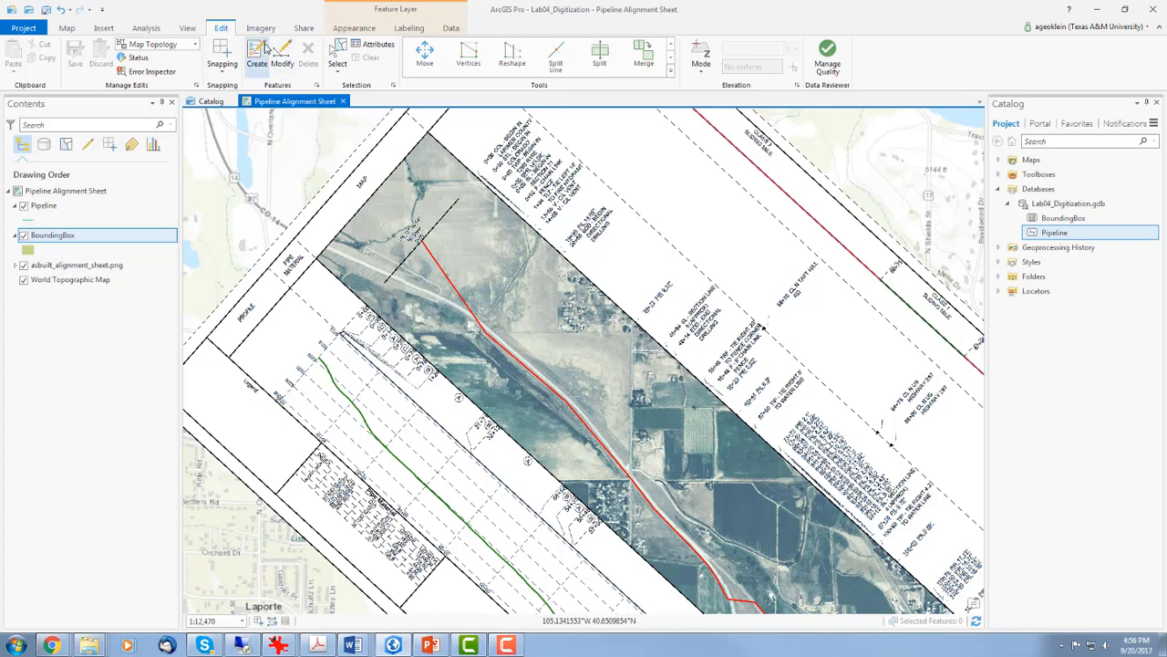
left_click(1038, 218)
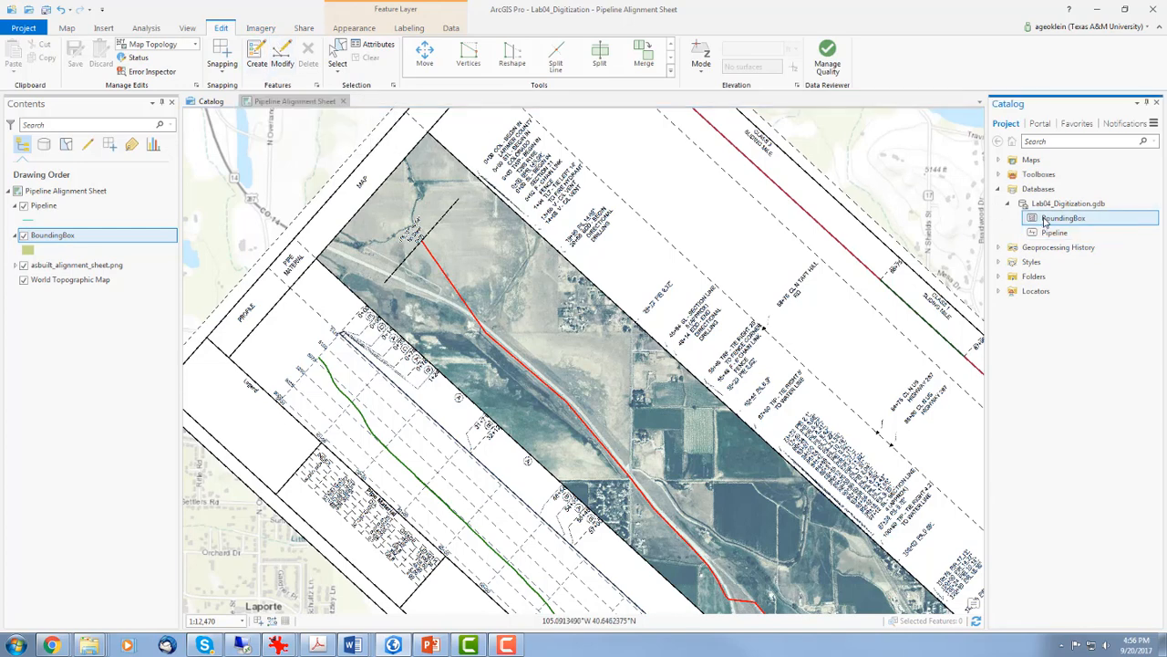
left_click(1049, 232)
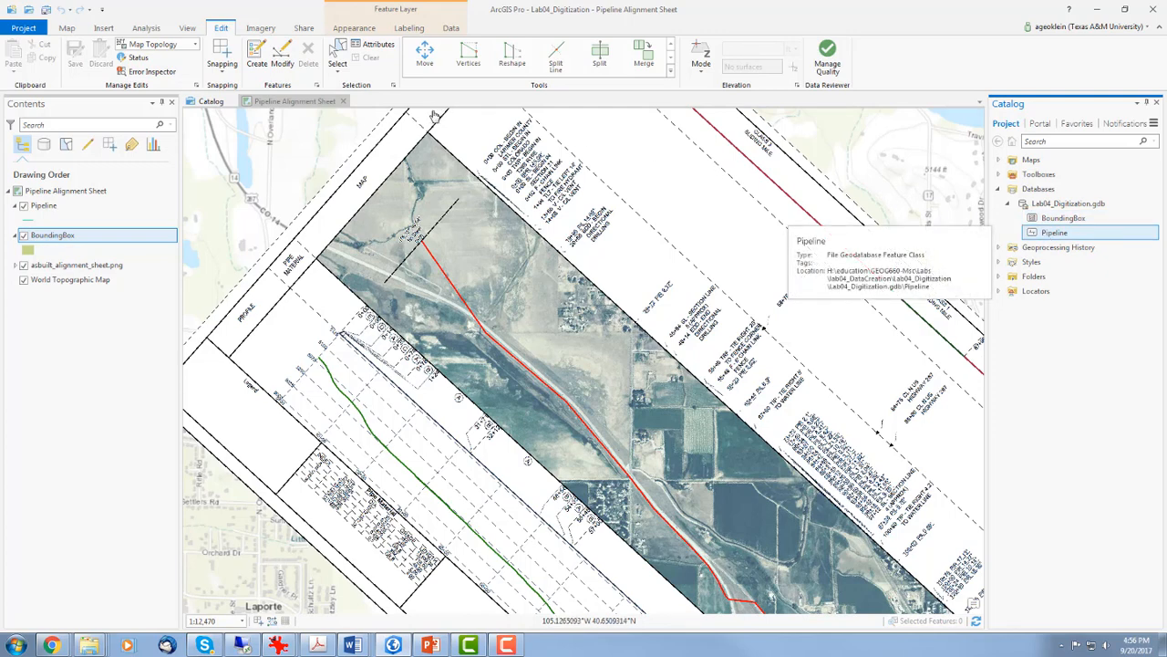
left_click(256, 56)
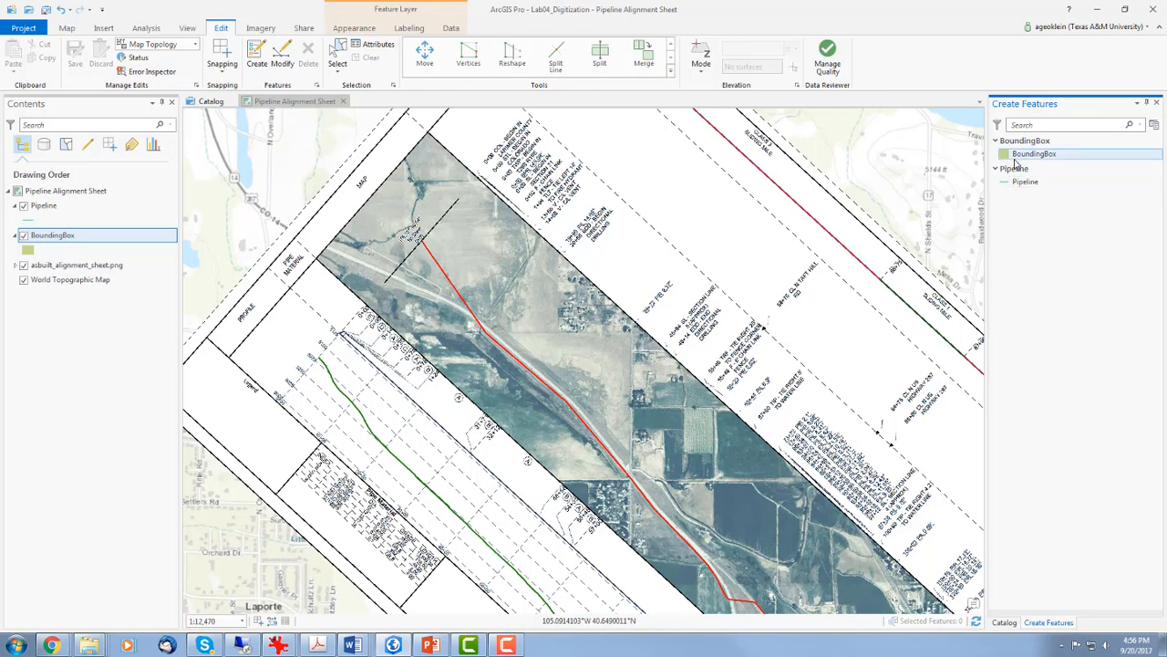
left_click(1016, 182)
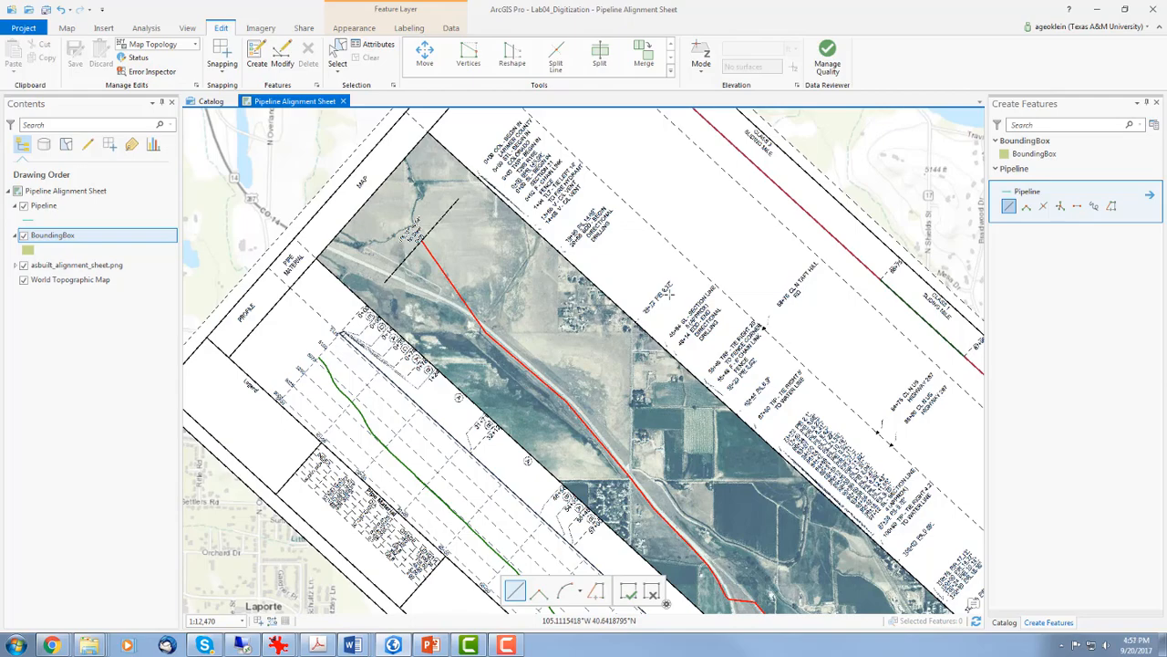
- Examine the start of the red pipeline at station 0+00 on the alignment sheet up close
scroll(669, 294, "down", 1)
scroll(669, 294, "up", 1)
scroll(670, 293, "down", 2)
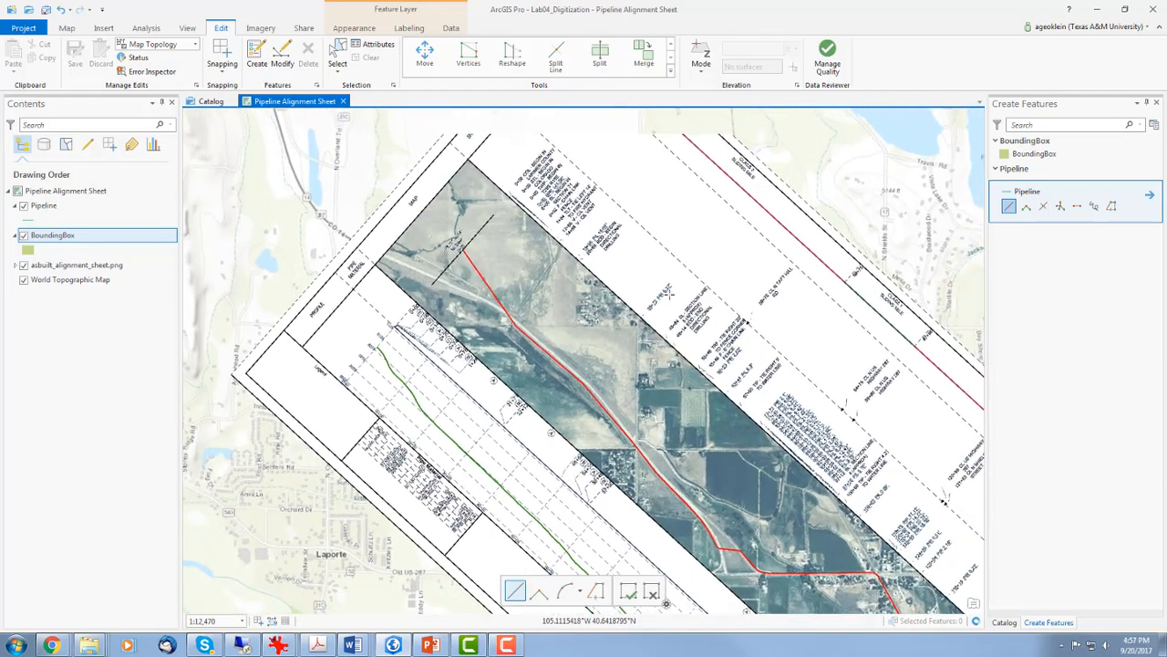
scroll(670, 293, "down", 1)
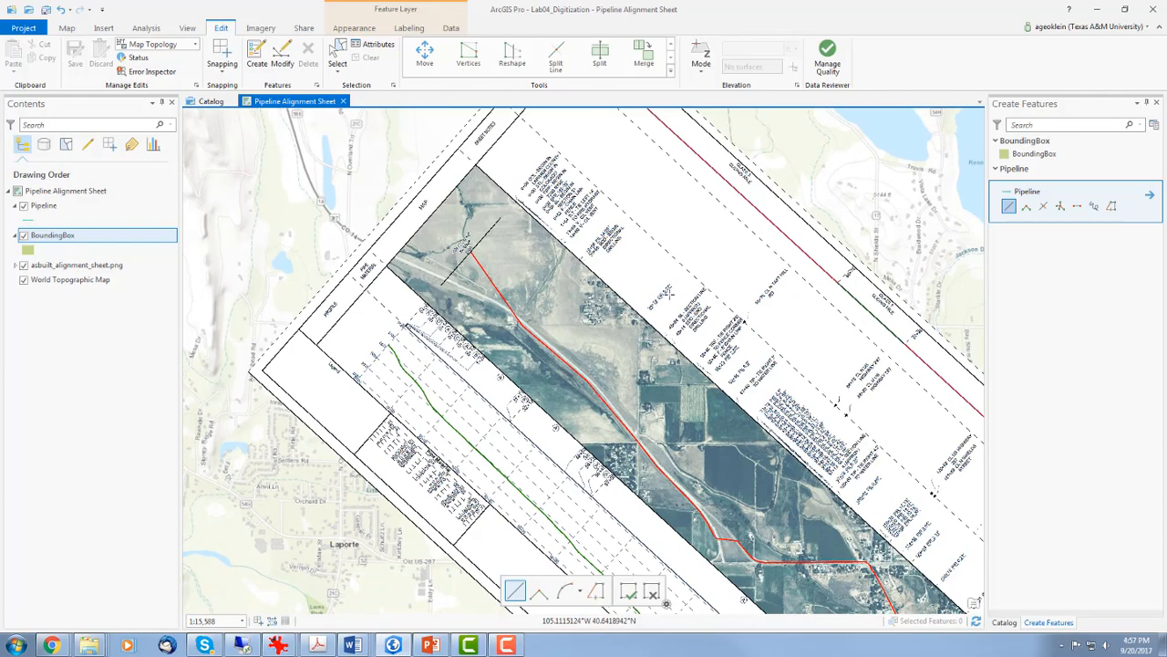
scroll(639, 278, "up", 2)
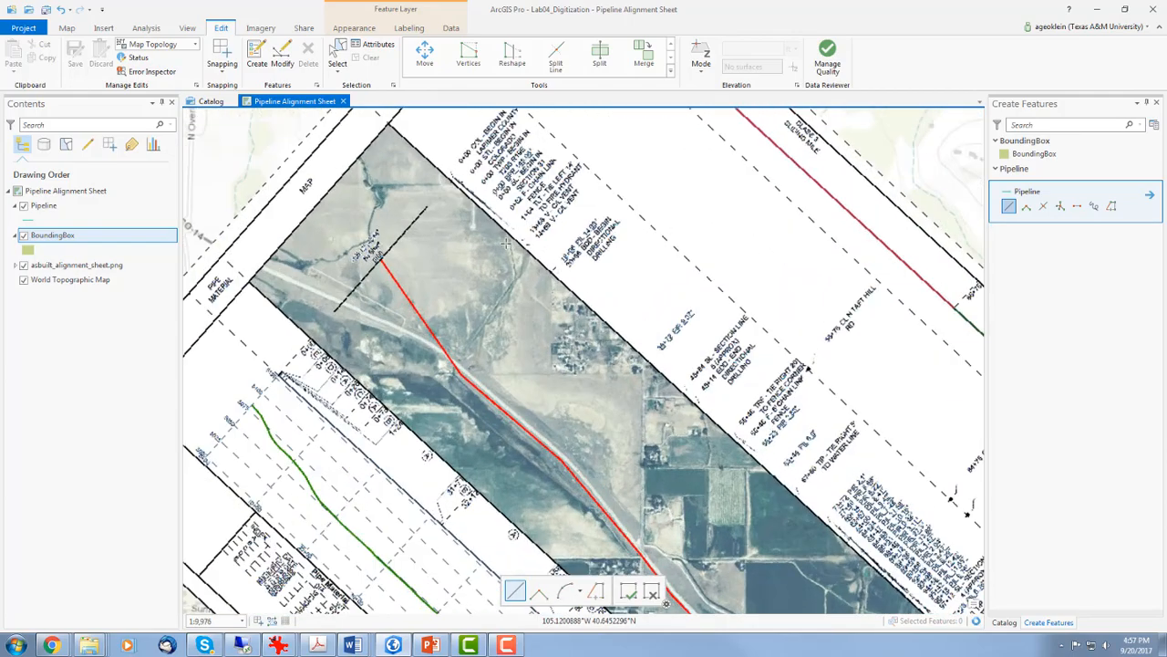
left_click_drag(507, 243, 588, 291)
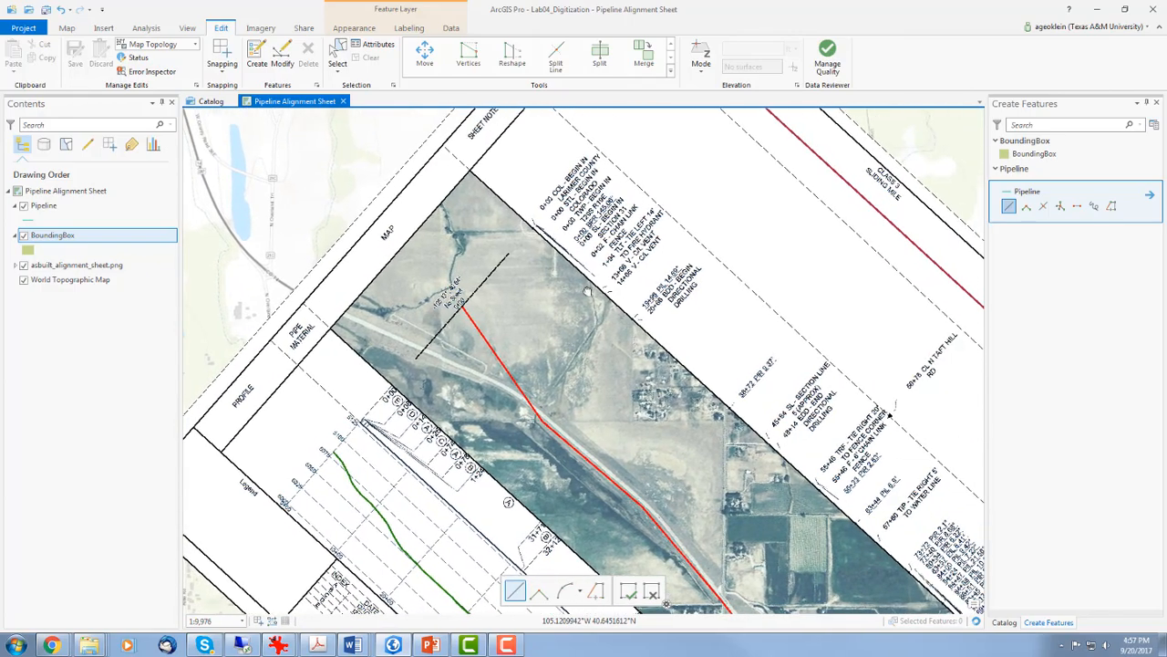
scroll(428, 298, "down", 1)
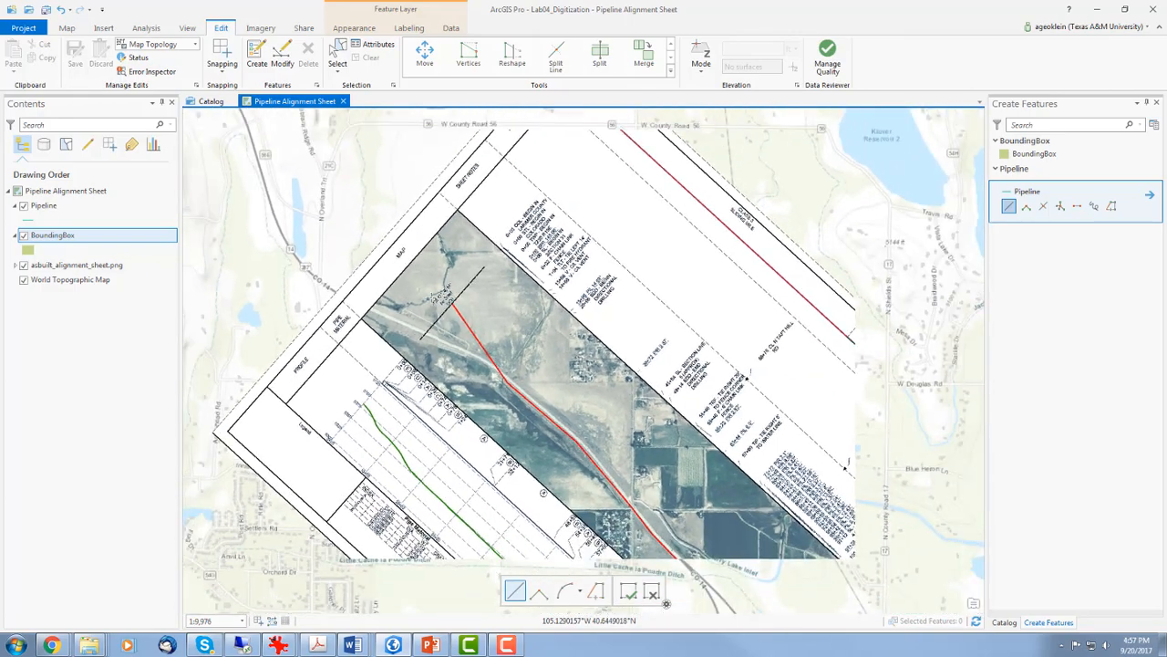
scroll(429, 298, "up", 2)
scroll(430, 298, "up", 3)
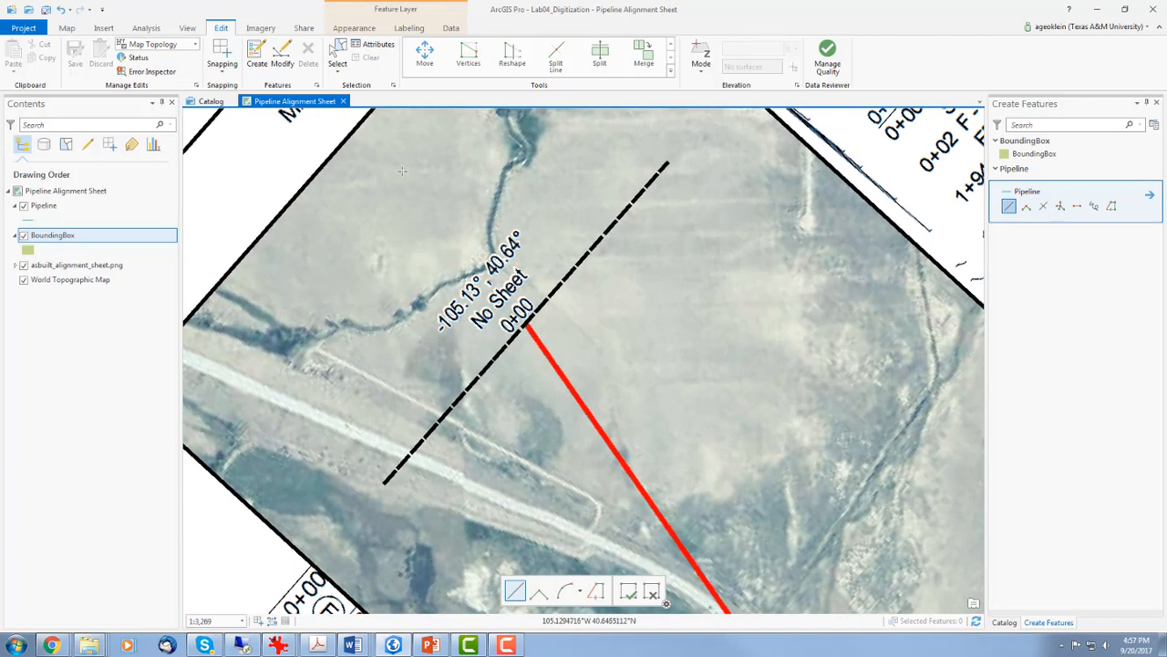
- Start the Pipeline line at station 0+00 and trace the red route southeast to its first bend beside the road
left_click(256, 57)
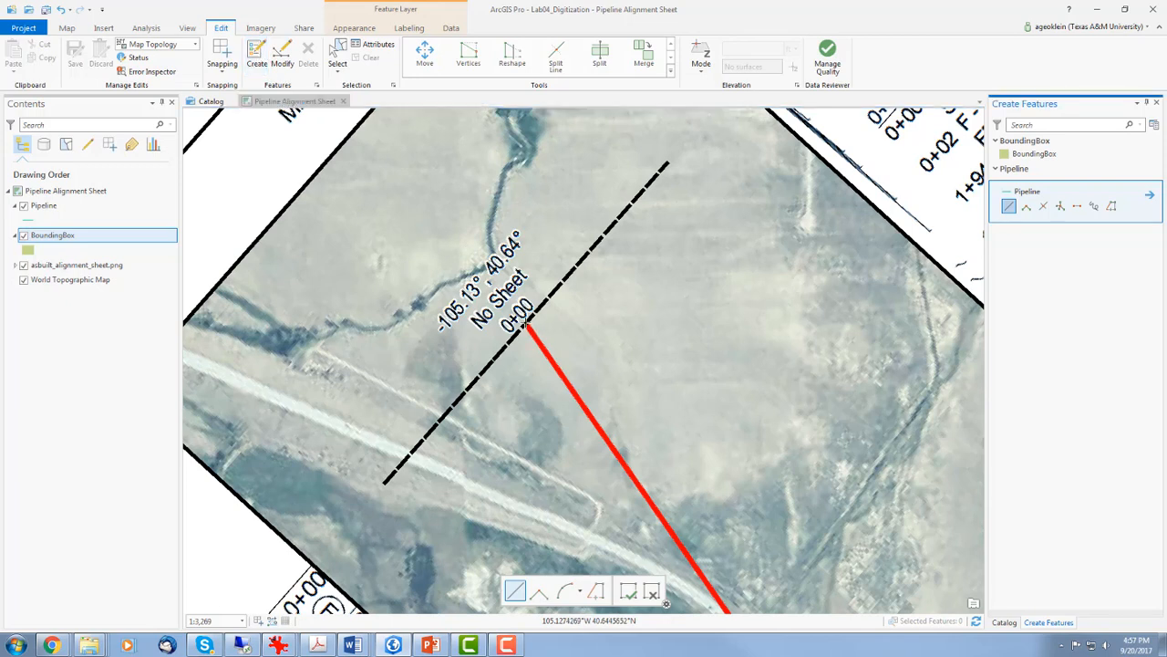
left_click(526, 326)
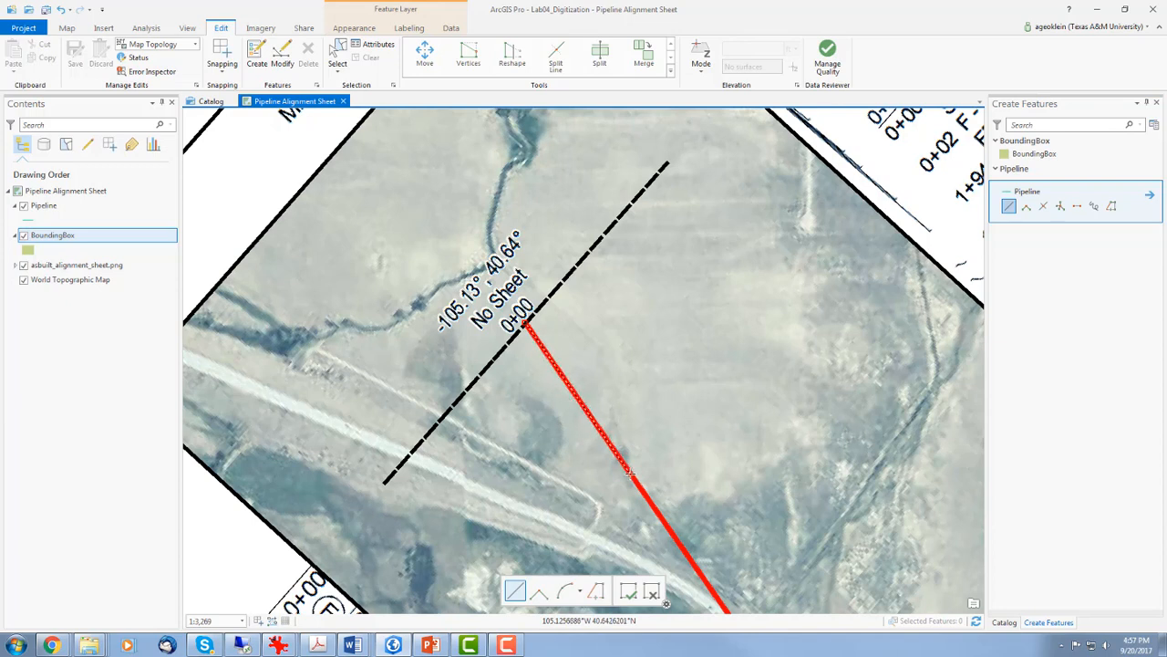
left_click_drag(646, 511, 599, 399)
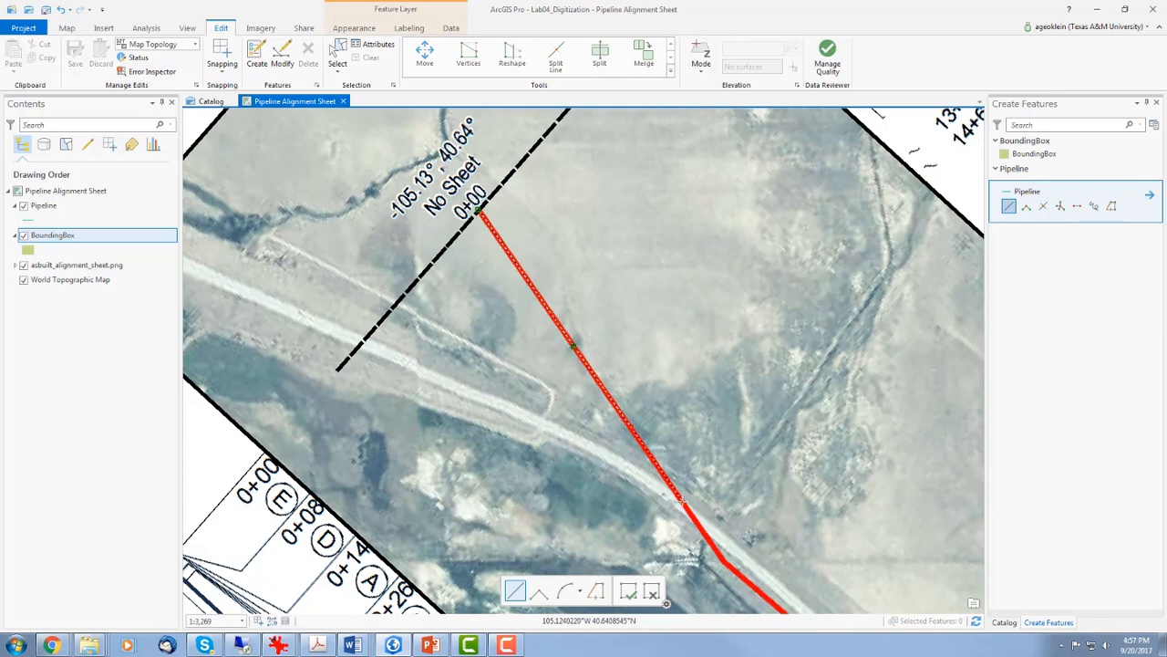
left_click(632, 427)
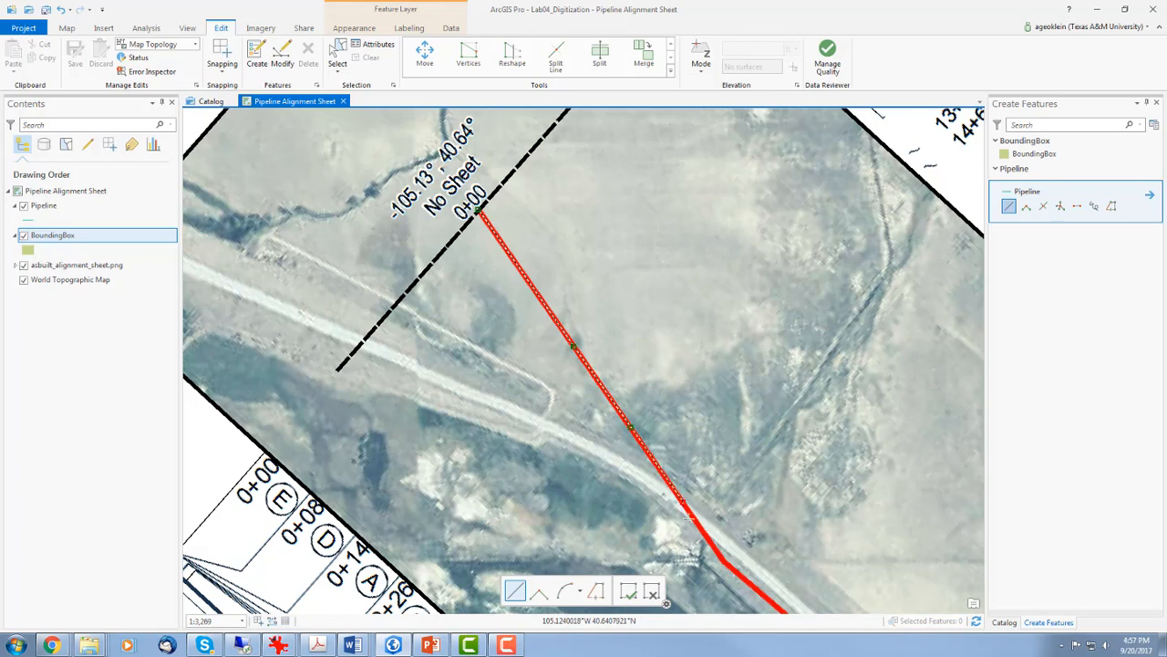
left_click(723, 561)
- Trace the red route along the road from the first bend to the second bend, adding vertices on its centerline
mouse_move(791, 609)
left_mouse_down()
mouse_move(747, 544)
mouse_move(671, 482)
mouse_move(520, 308)
left_mouse_up()
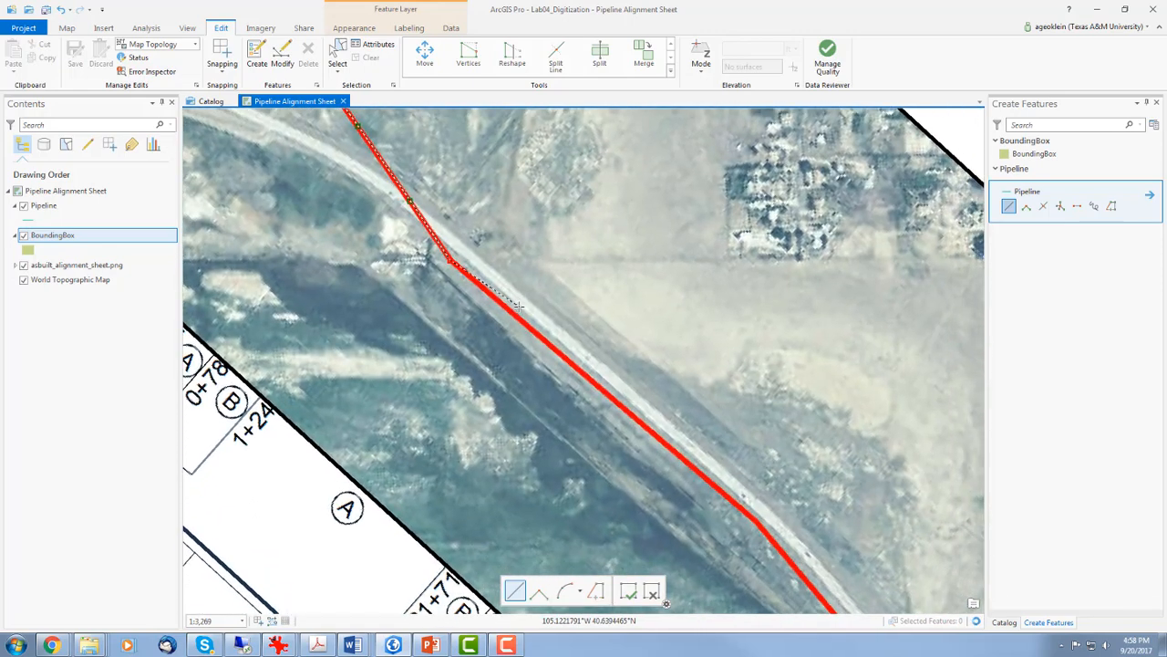
scroll(594, 374, "up", 1)
left_click(639, 425)
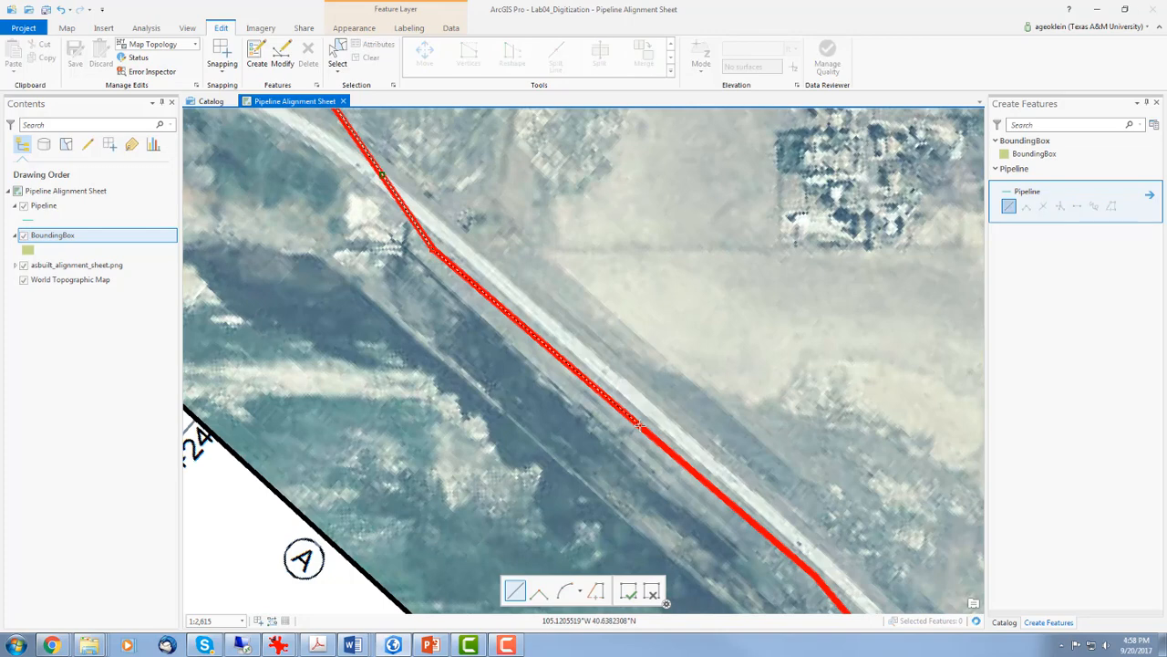
left_click(640, 426)
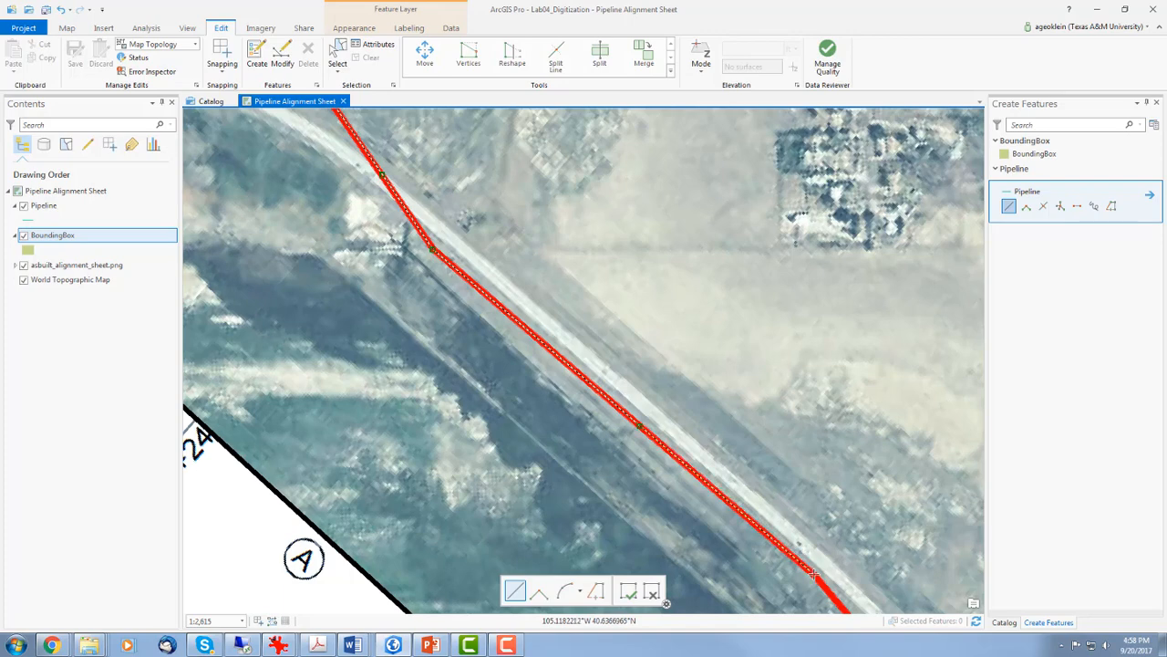
left_click_drag(813, 574, 447, 172)
scroll(454, 177, "up", 1)
left_click(455, 181)
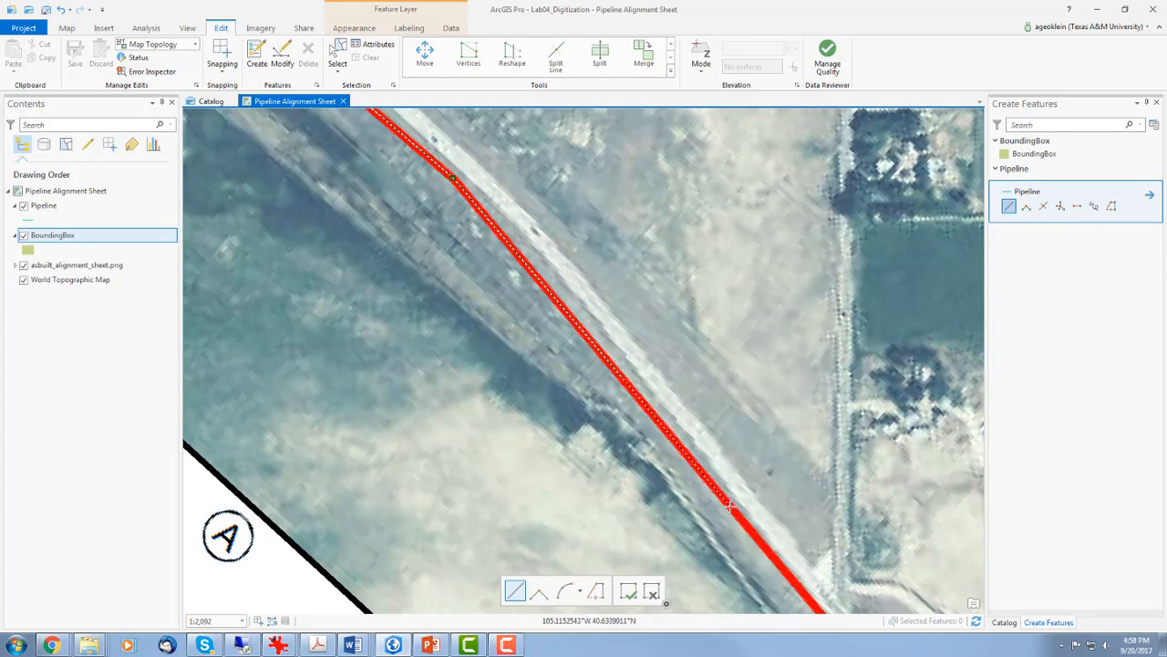
- Continue the line southeast beside the road, past the road crossing and around the slight bend beyond it
left_click(730, 507)
mouse_move(732, 507)
left_mouse_down()
mouse_move(568, 268)
mouse_move(515, 221)
left_mouse_up()
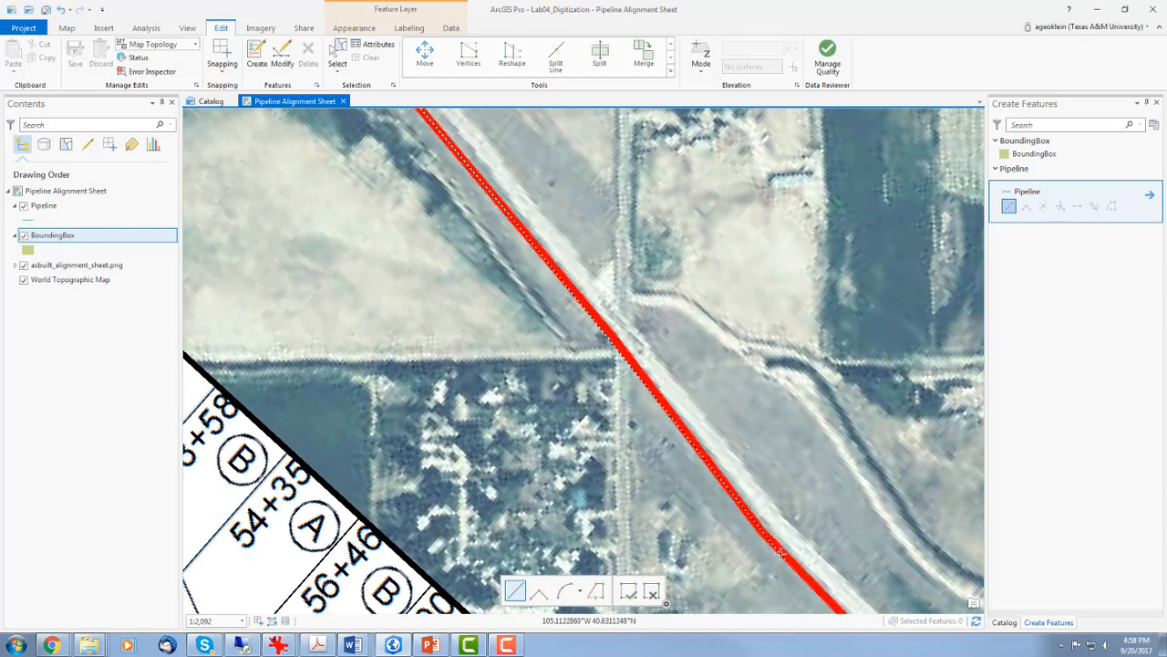
left_click(756, 524)
left_click_drag(801, 568, 638, 413)
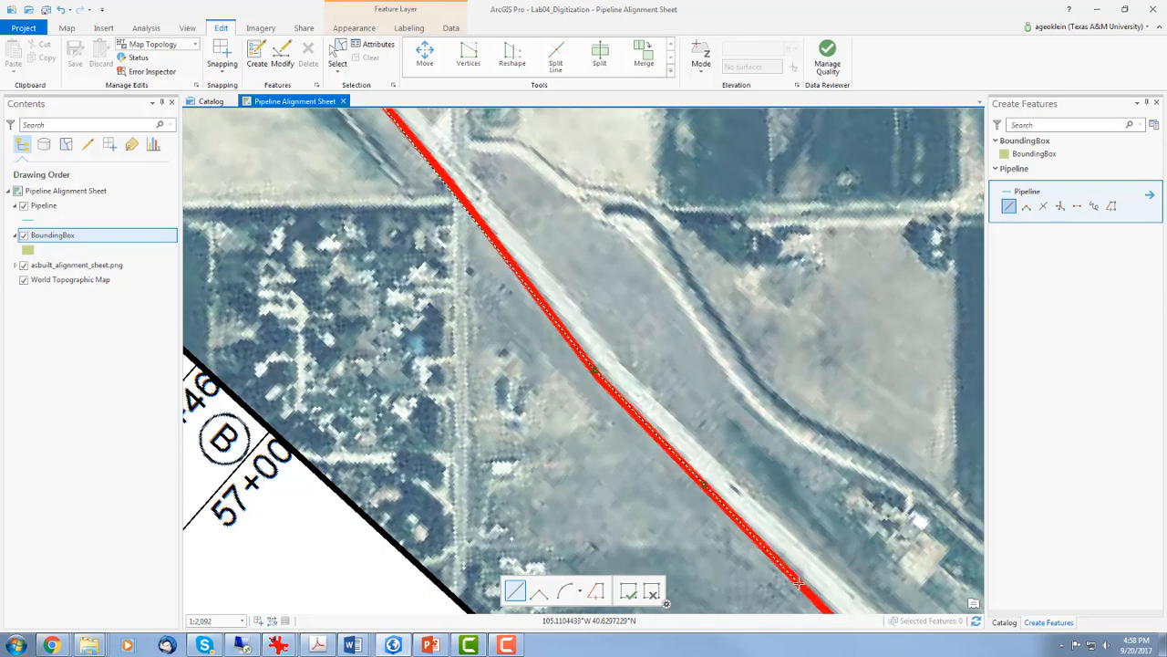
- Trace the curved section, the short jog across the road and the diagonal to the start of the long eastward stretch
left_click_drag(812, 589, 560, 268)
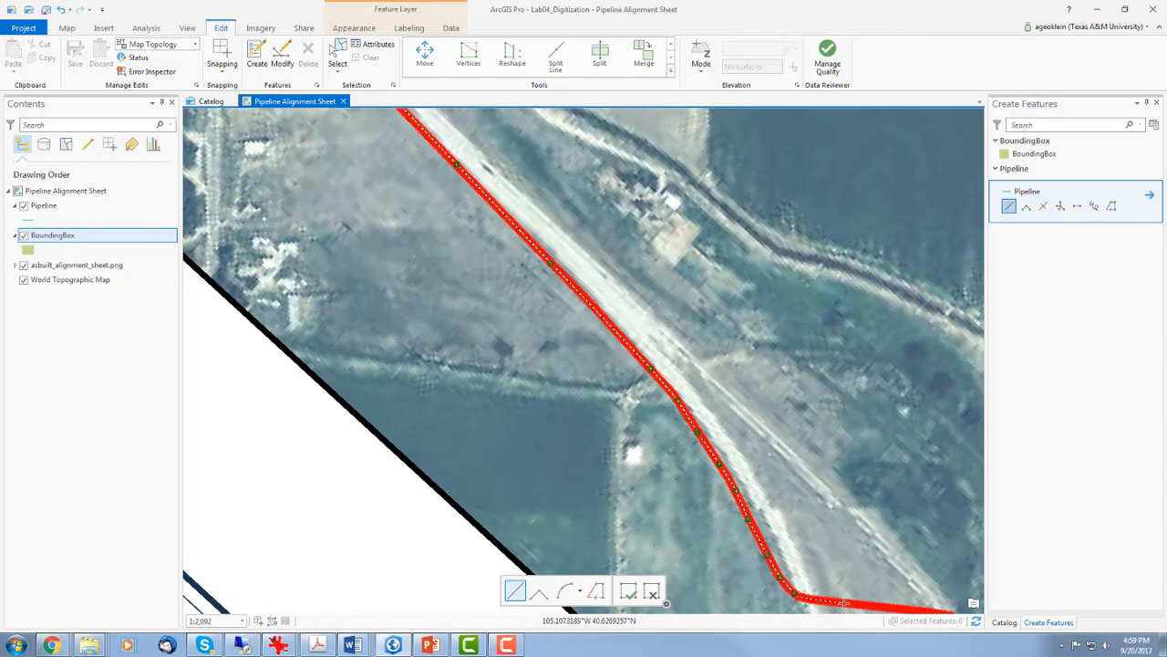
left_click(899, 607)
left_click_drag(893, 605, 621, 372)
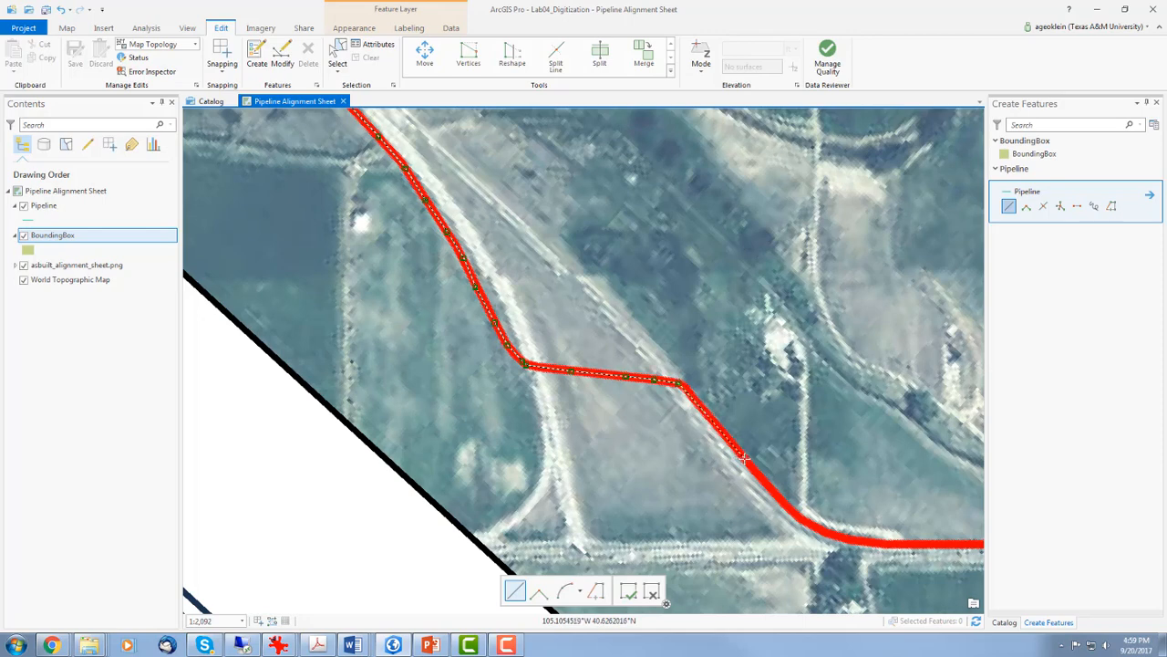
left_click(782, 499)
left_click(886, 543)
- Trace the long eastward stretch of the red route with spaced vertices up to the corner where it turns southeast
left_click_drag(938, 544, 584, 494)
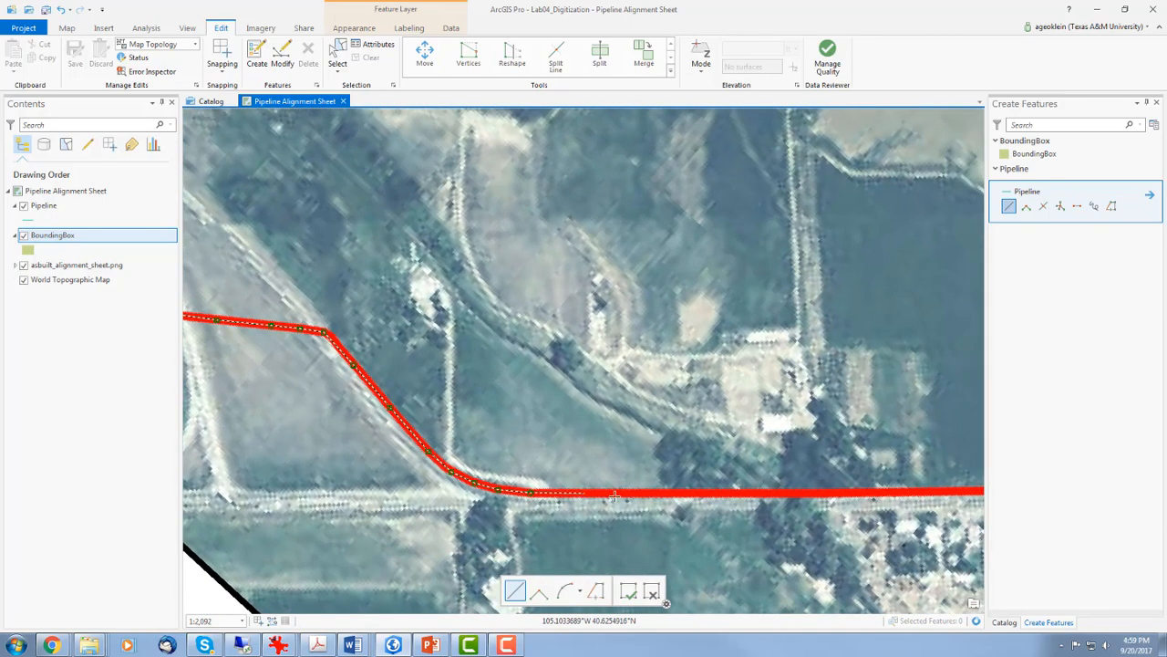
left_click(666, 491)
left_click(739, 492)
left_click(862, 493)
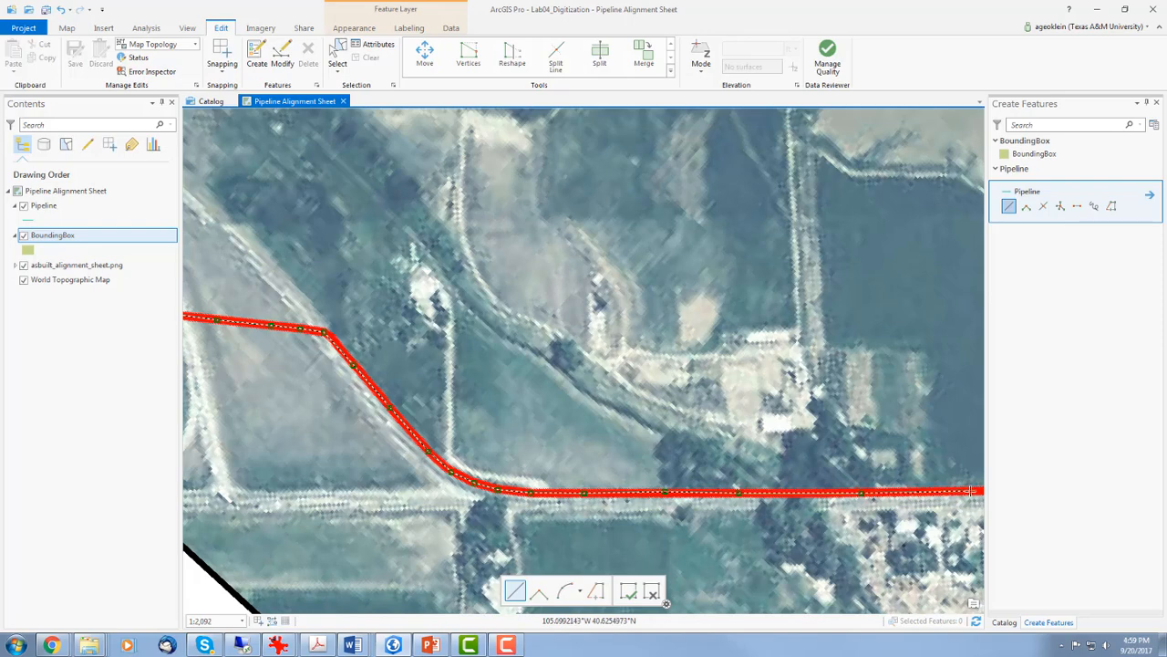
left_click_drag(969, 490, 582, 479)
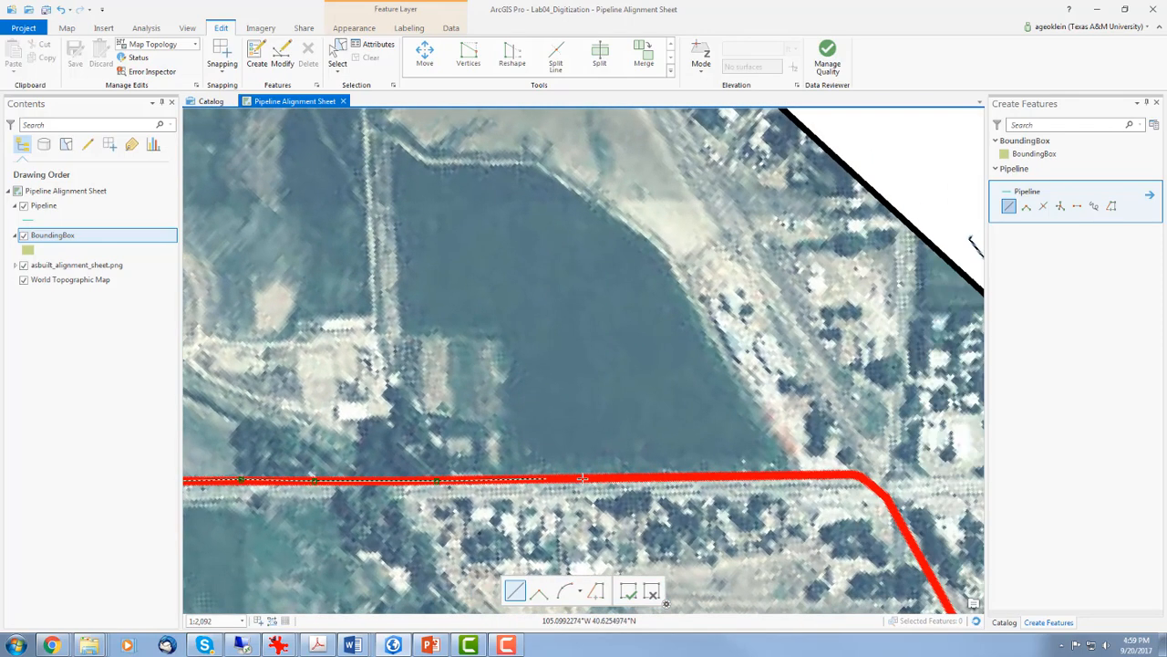
left_click(673, 477)
left_click(853, 473)
left_click(854, 474)
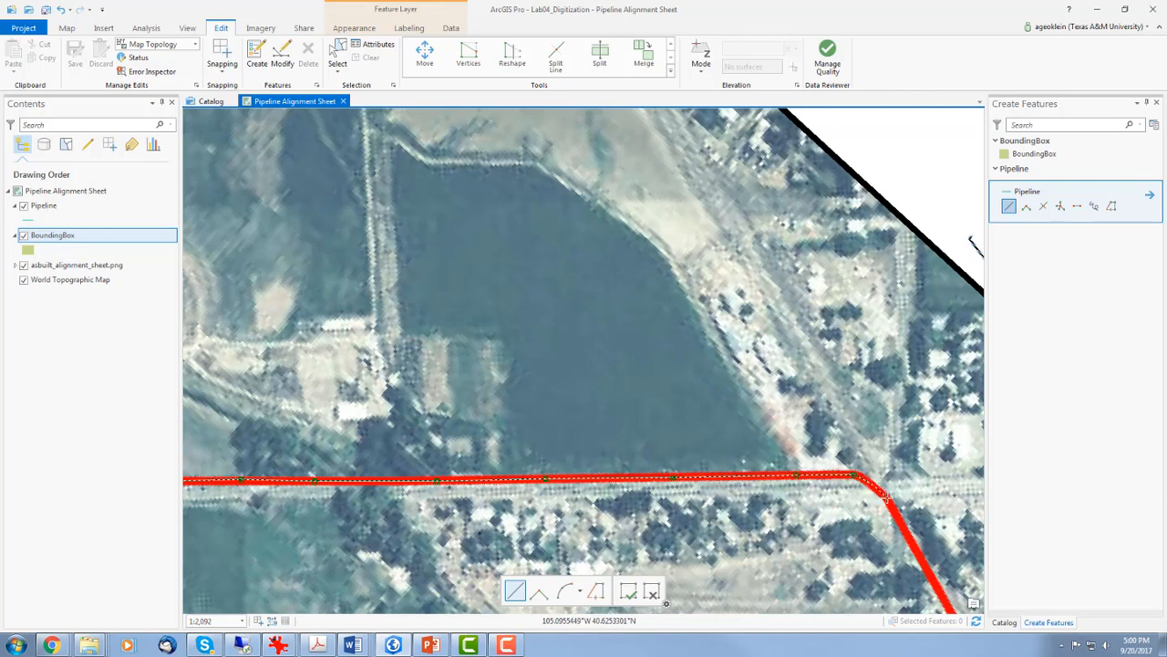
- Trace the red route around the corner and along the first part of the final southeast stretch
left_click(886, 498)
left_click_drag(913, 546, 797, 333)
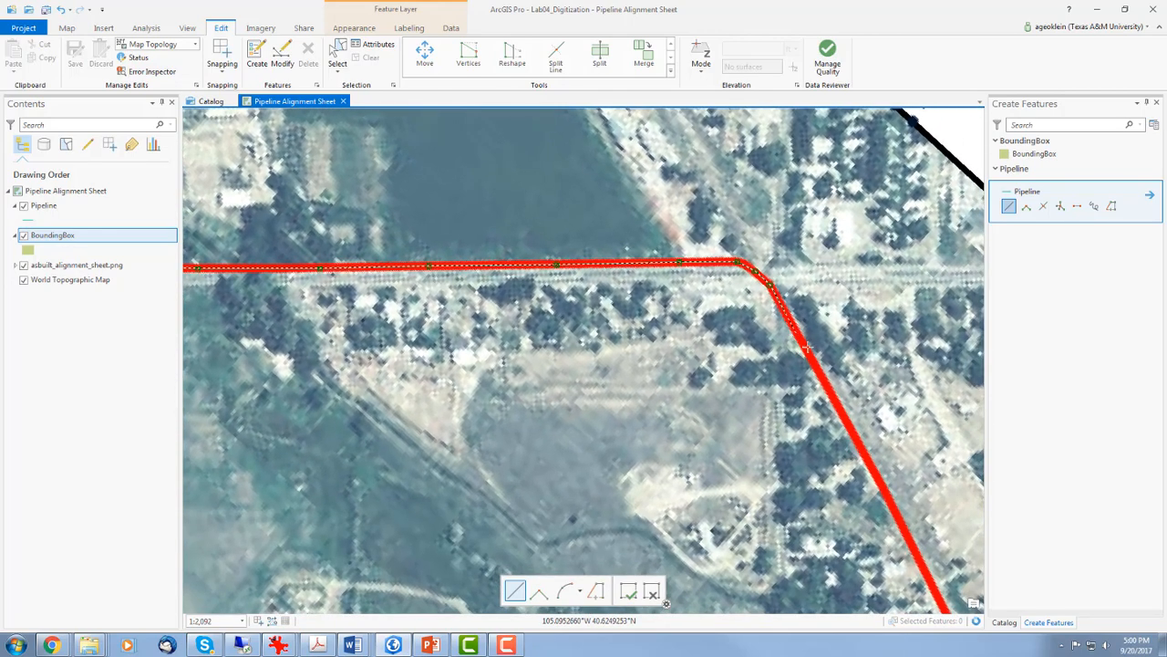
left_click(821, 376)
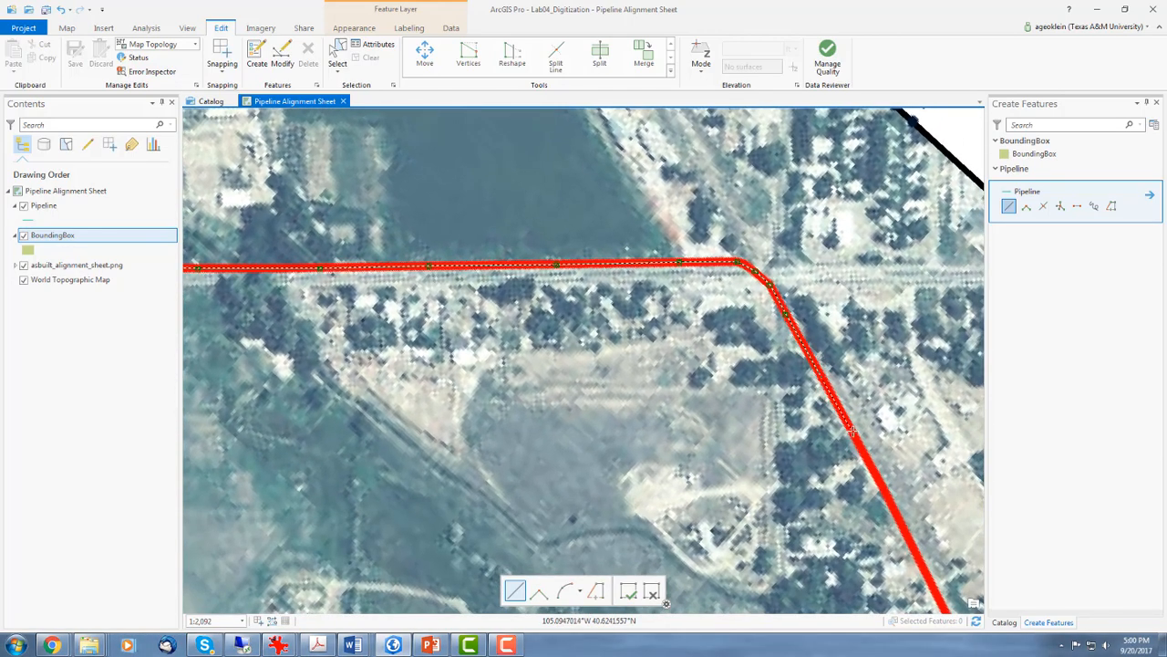
left_click(853, 435)
left_click_drag(896, 516, 749, 246)
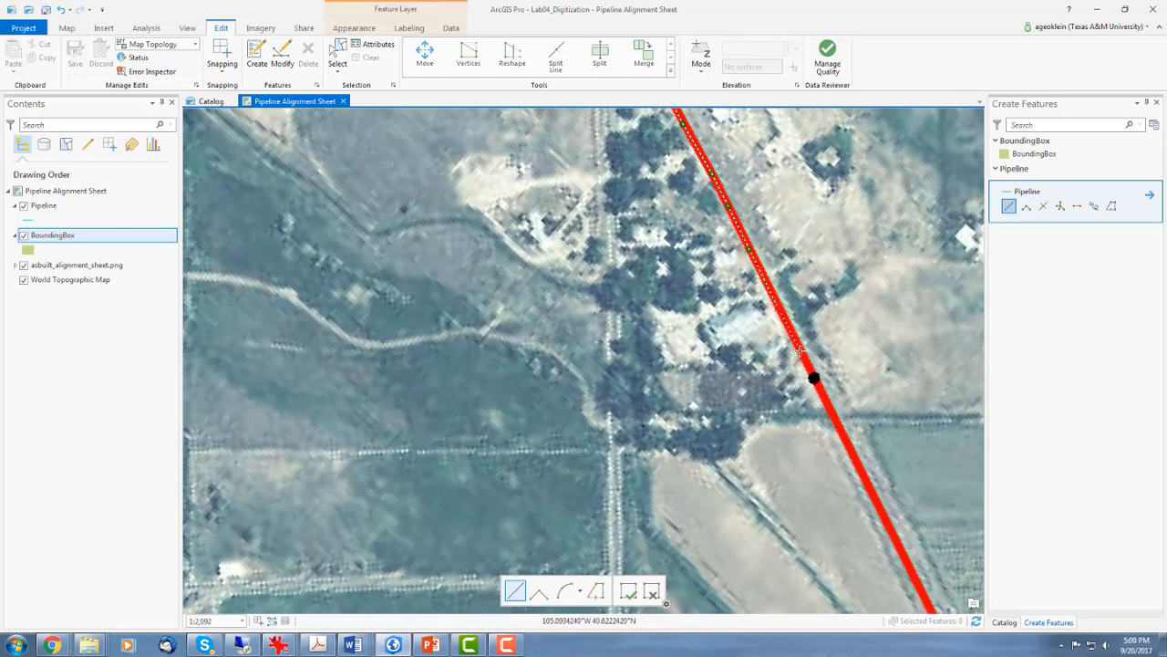
- Trace the remaining red route to the dashed match line at station 146+10 and finish the Pipeline feature
left_click(813, 377)
left_click(870, 488)
left_click_drag(903, 554, 739, 222)
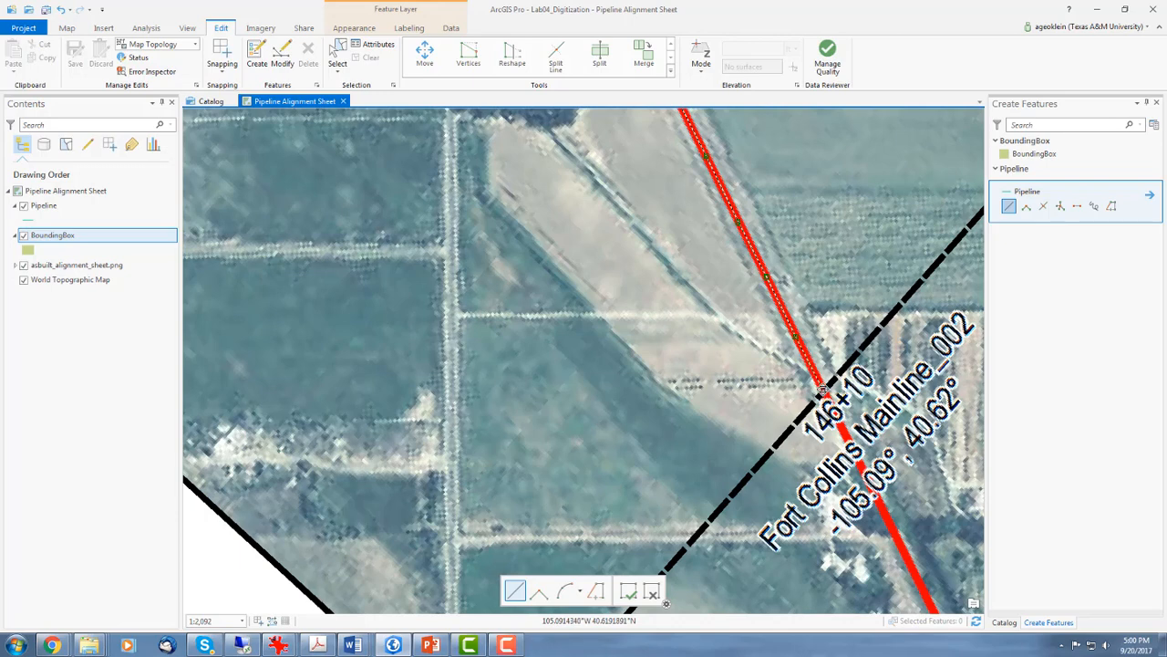
right_click(823, 391)
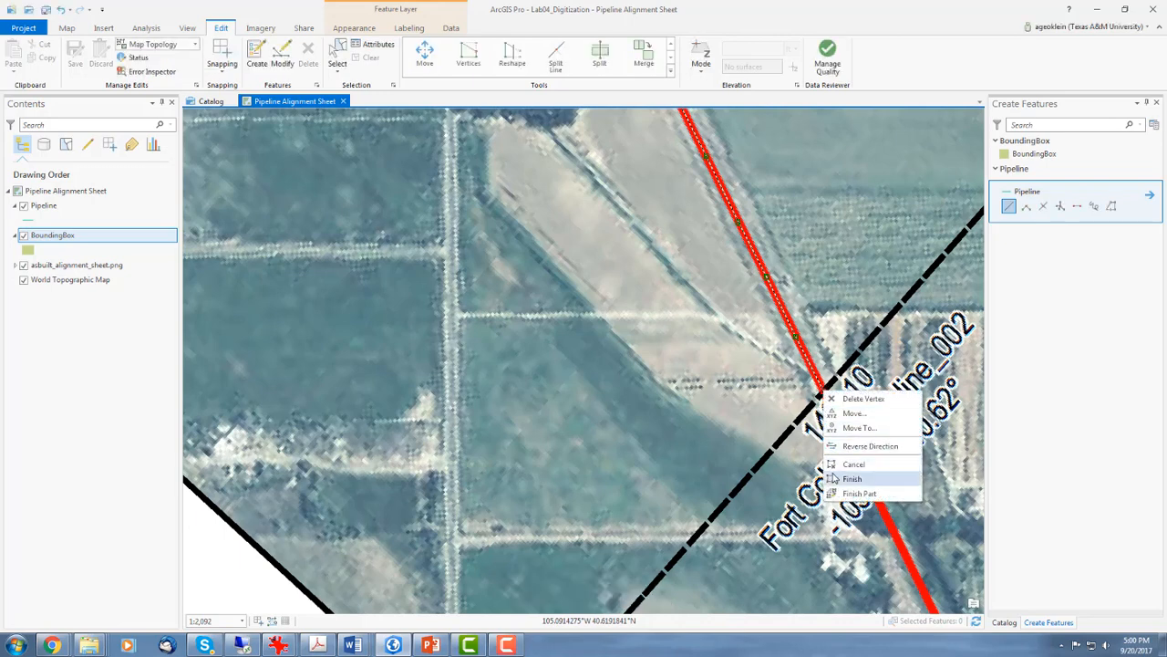
left_click(851, 478)
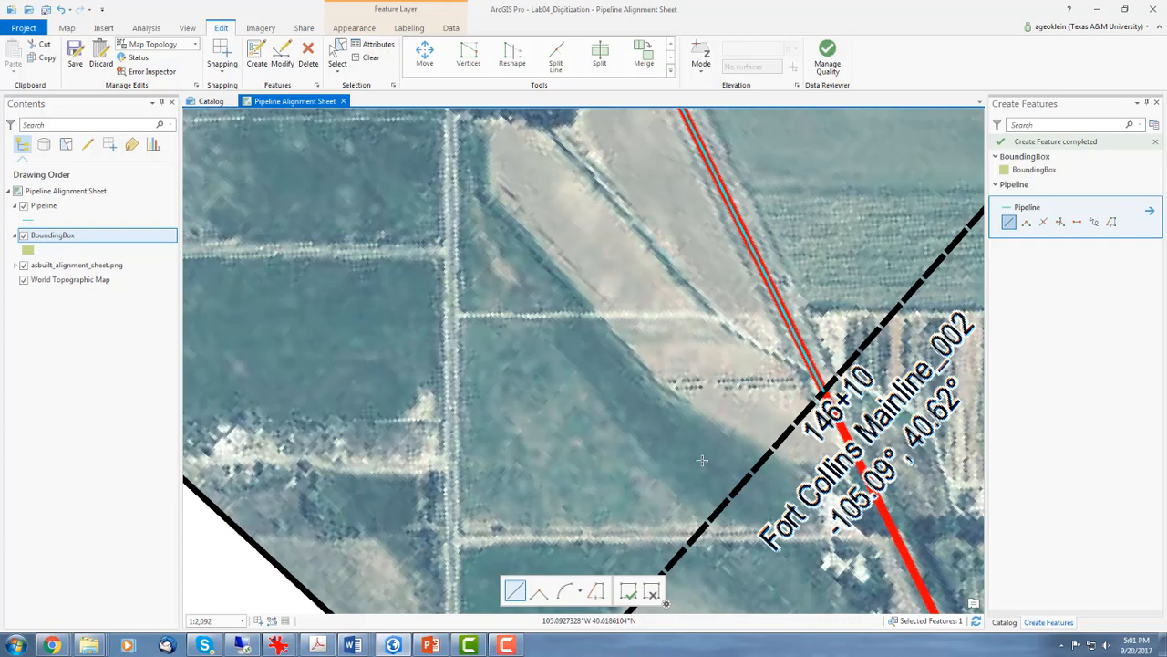
scroll(702, 461, "down", 4)
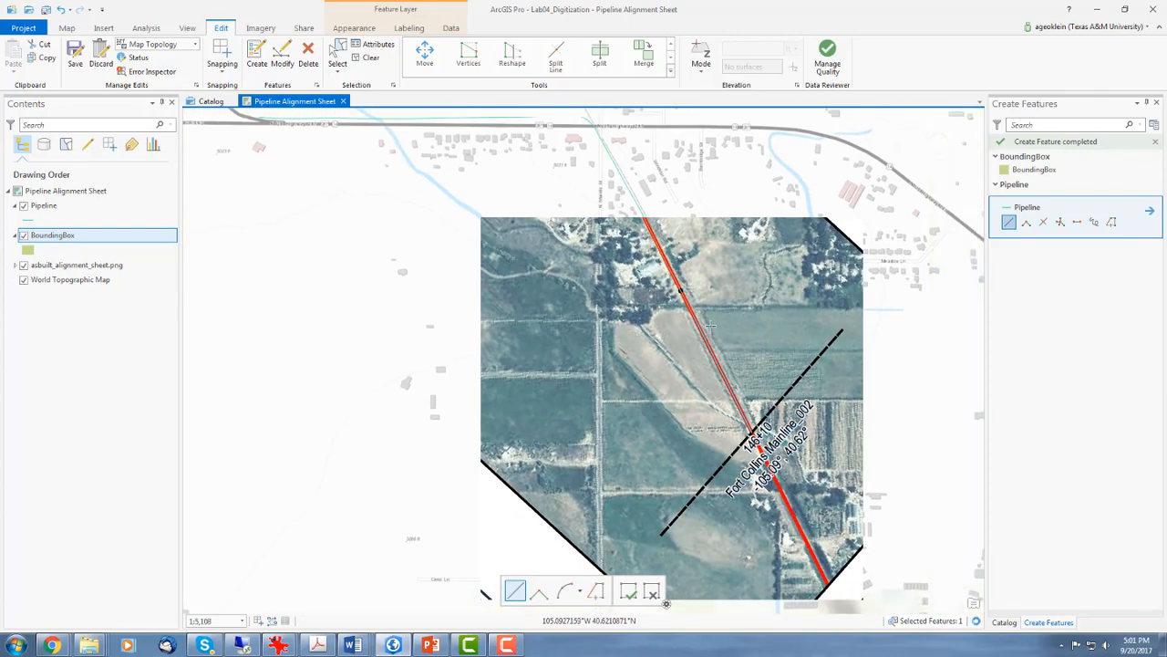
left_click(559, 180)
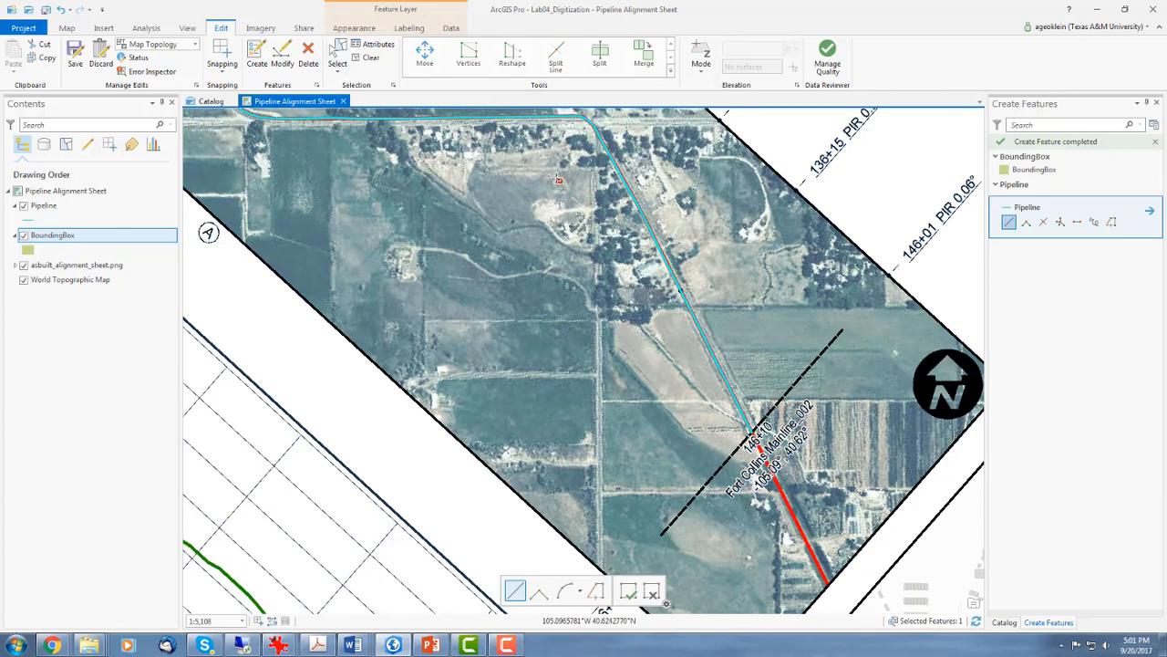
right_click(560, 180)
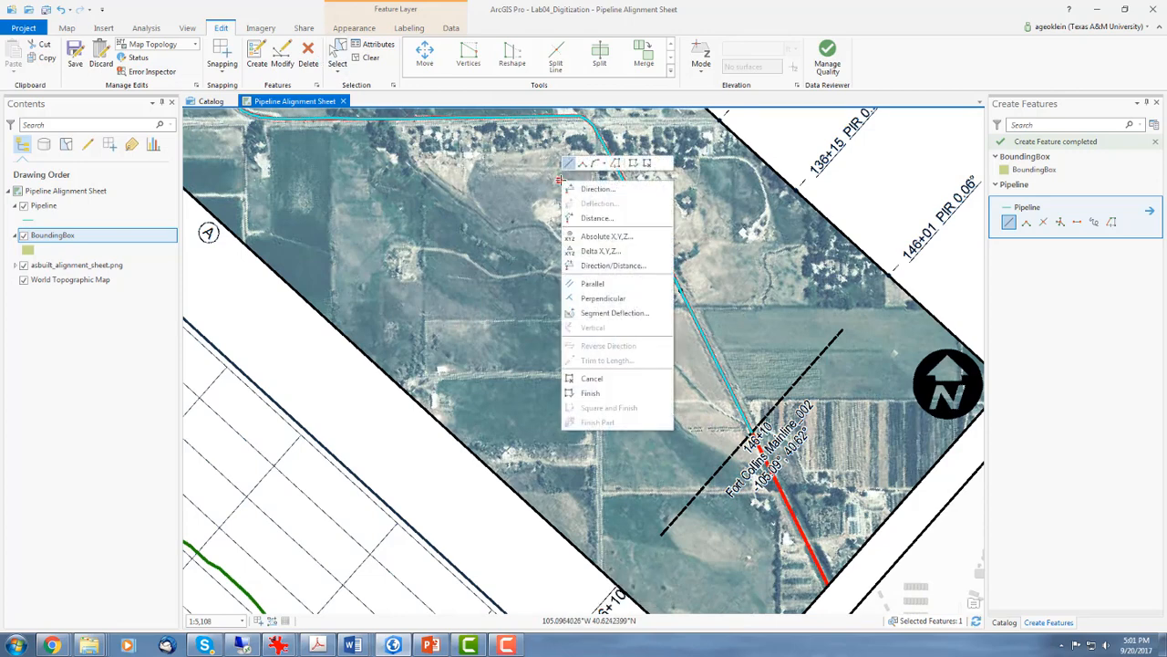
left_click(603, 376)
- Edit the Pipeline feature's vertices, shifting the two at the eastern corner onto the centerline of the red route
left_click(475, 61)
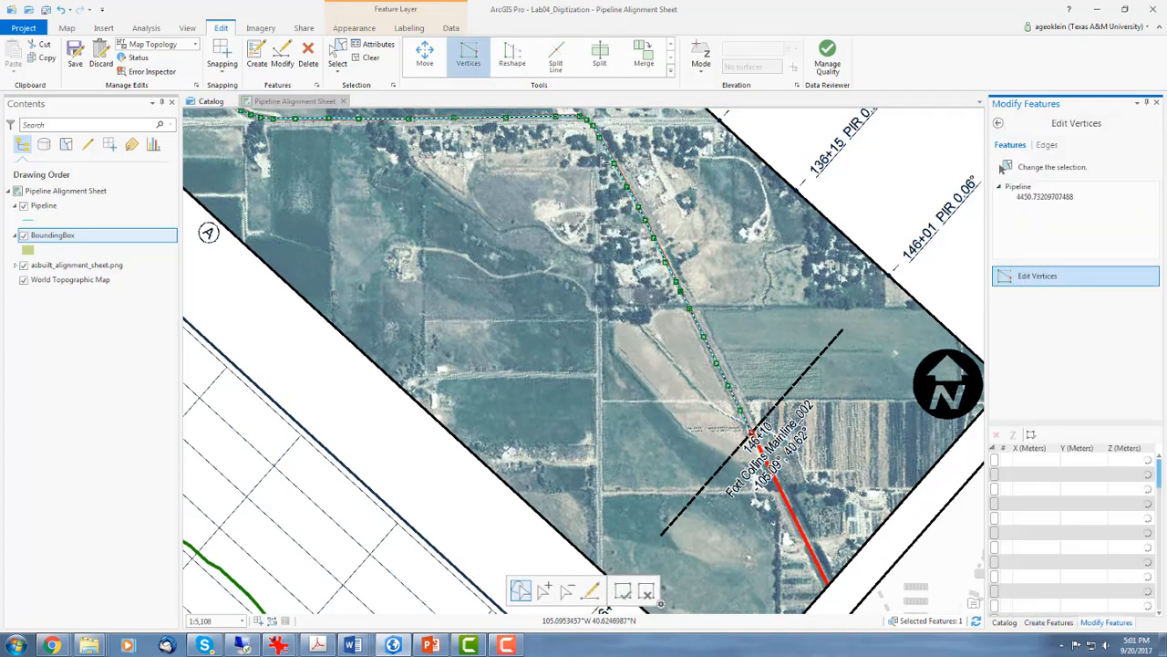
left_click(546, 146)
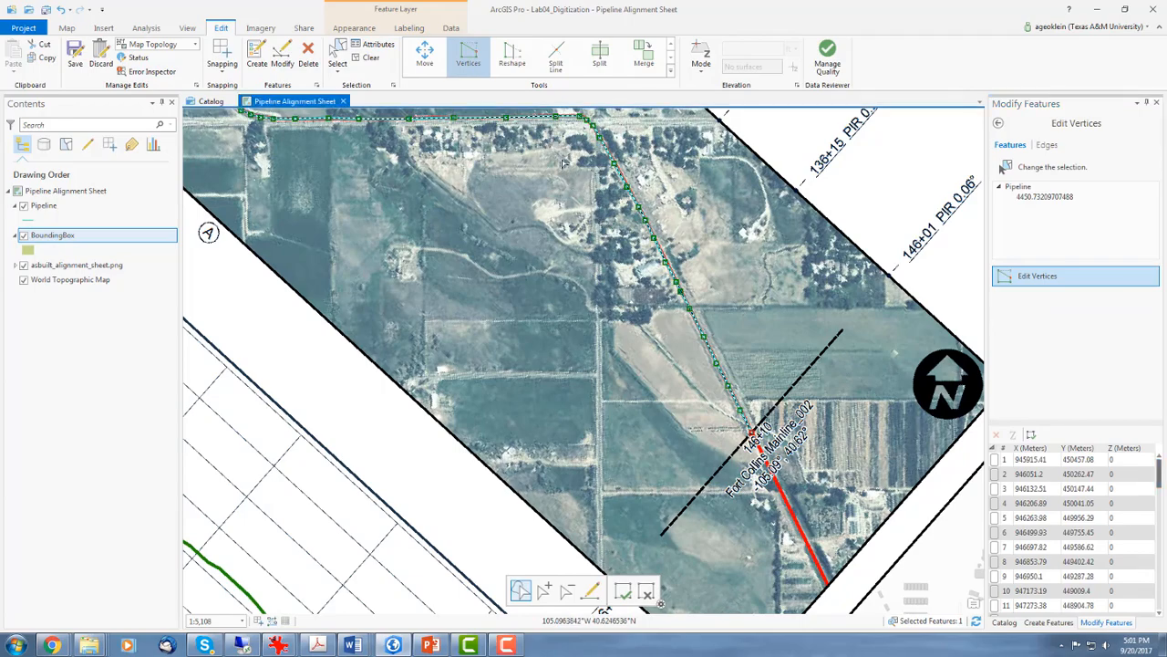
scroll(580, 368, "up", 5)
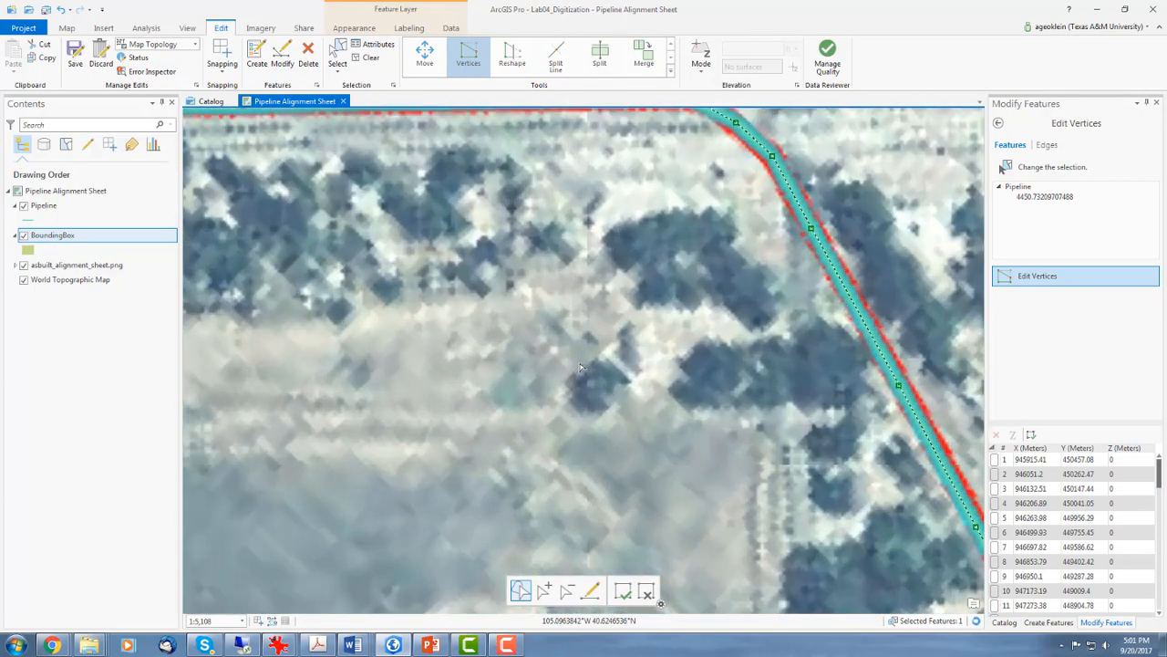
scroll(580, 368, "up", 4)
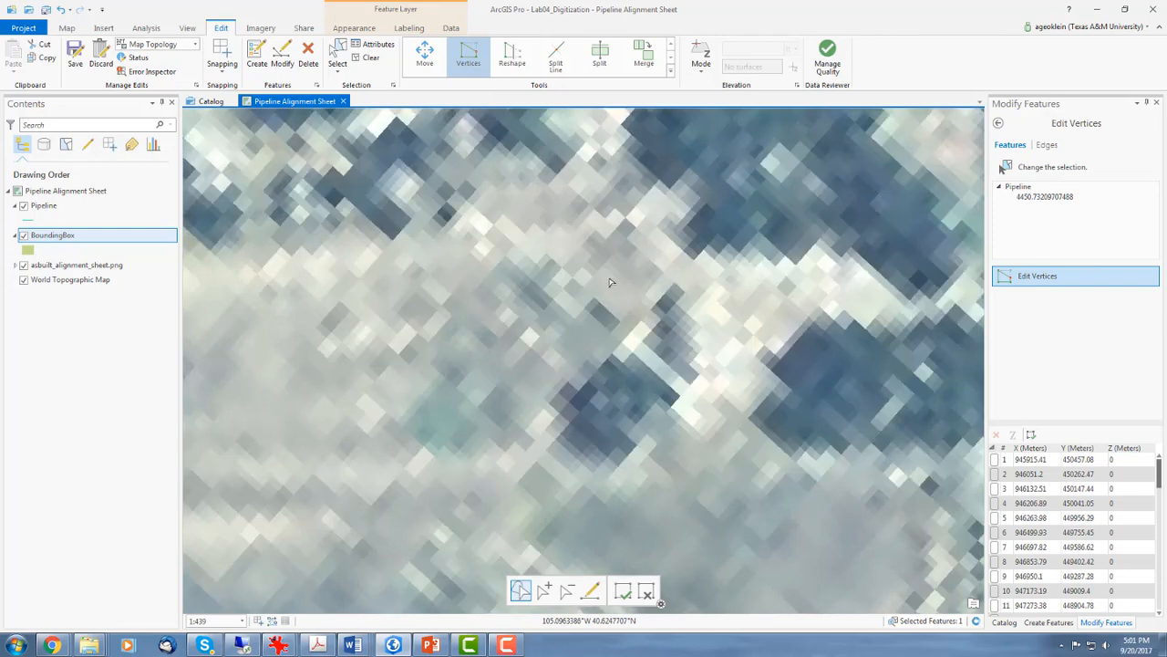
scroll(611, 283, "down", 1)
left_click_drag(611, 283, 586, 556)
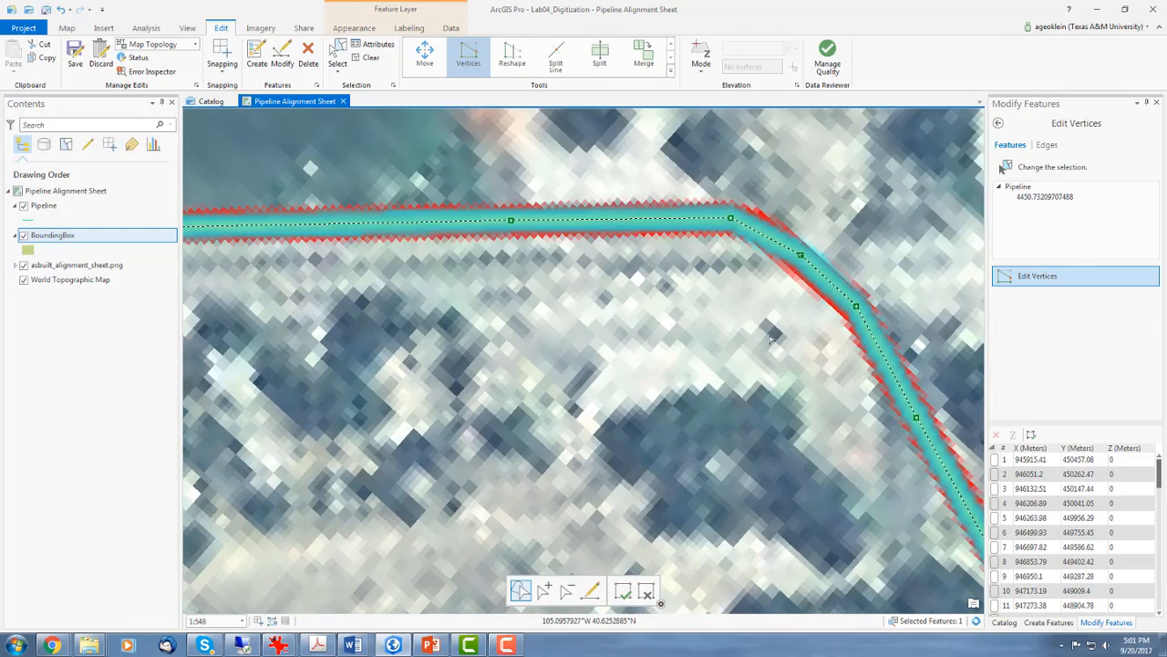
left_click(802, 256)
left_click_drag(802, 256, 855, 313)
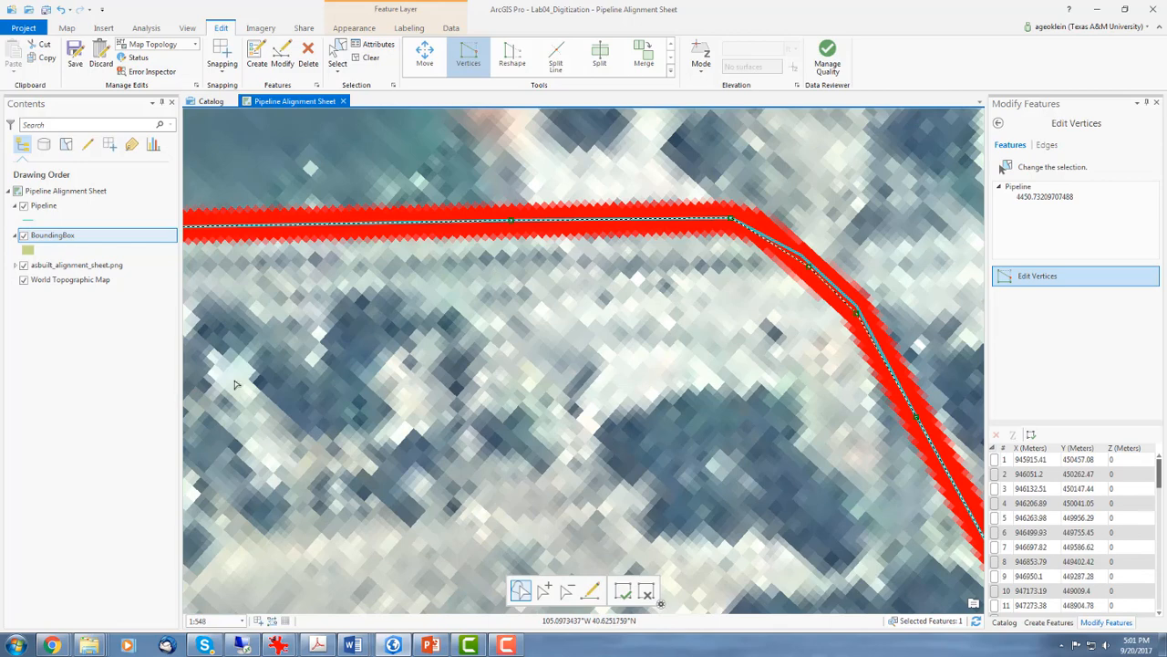
- Nudge a vertex on the long eastward stretch of the Pipeline feature onto the red line's centerline
left_click_drag(226, 381, 583, 402)
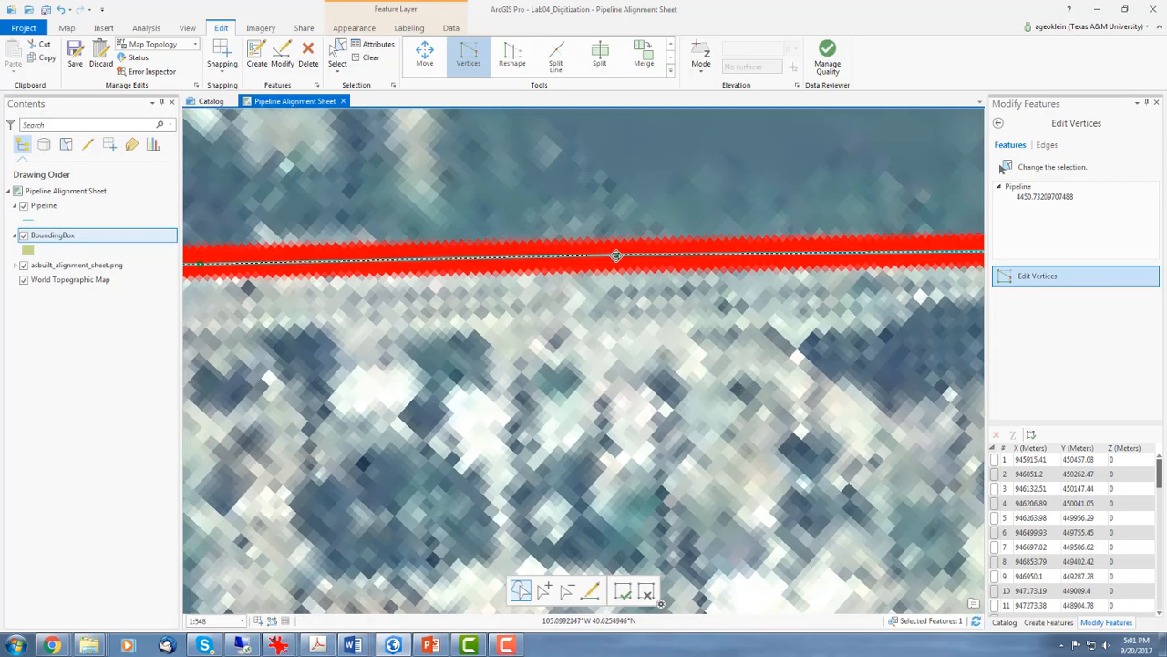
left_click_drag(617, 259, 619, 259)
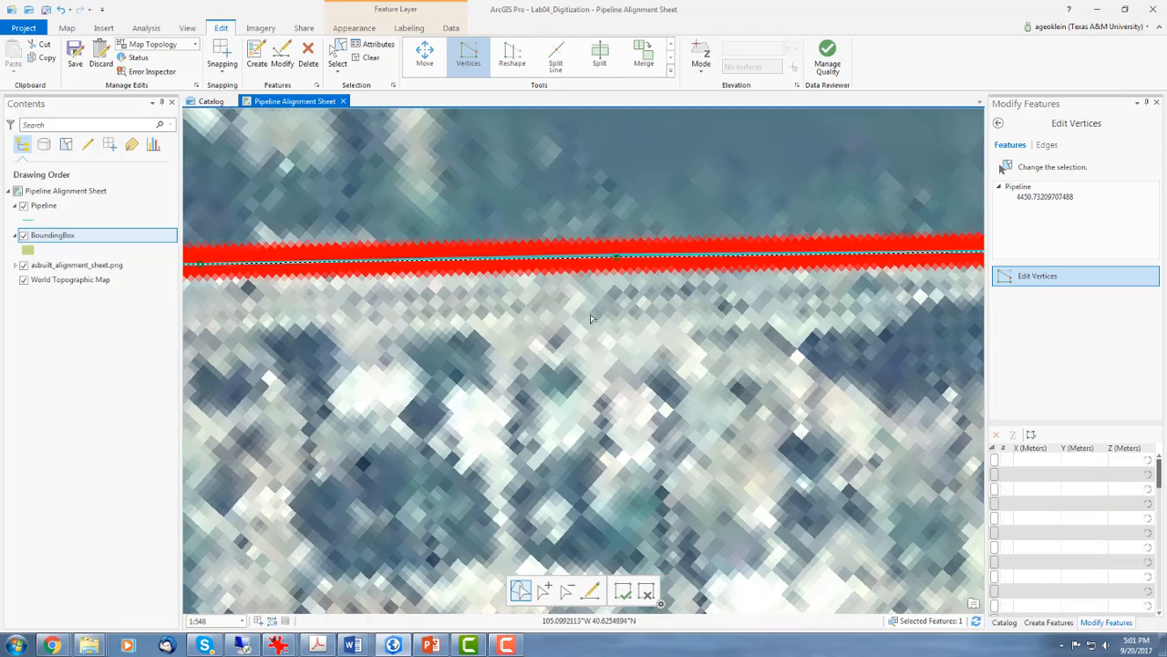
left_click_drag(455, 346, 521, 347)
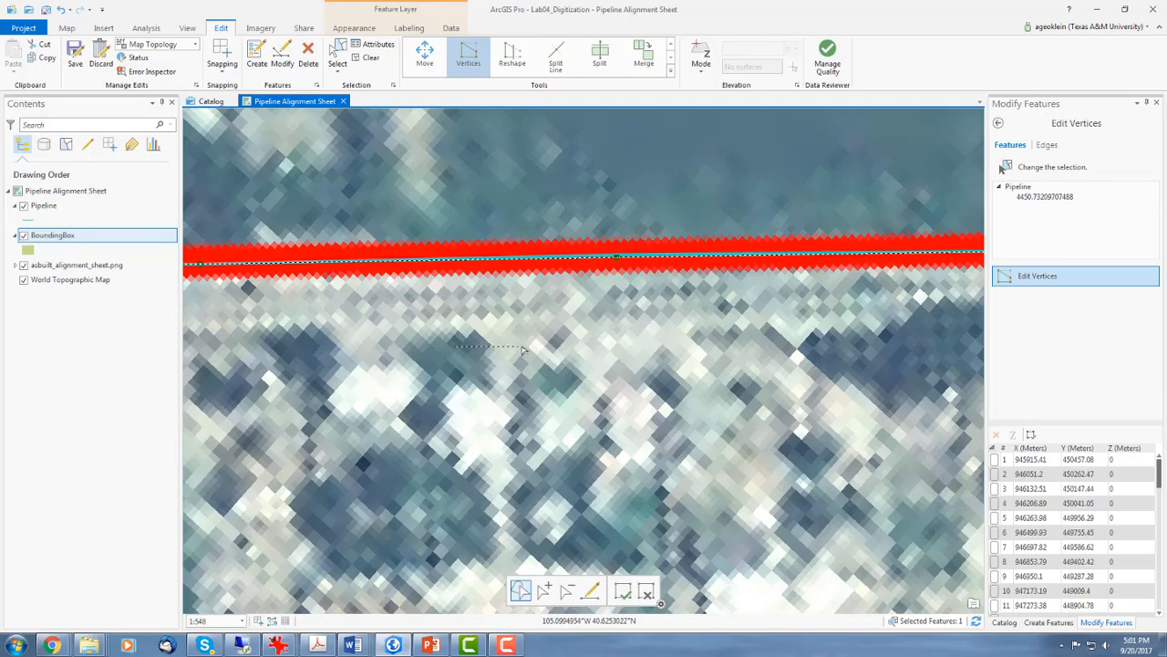
scroll(467, 356, "down", 3)
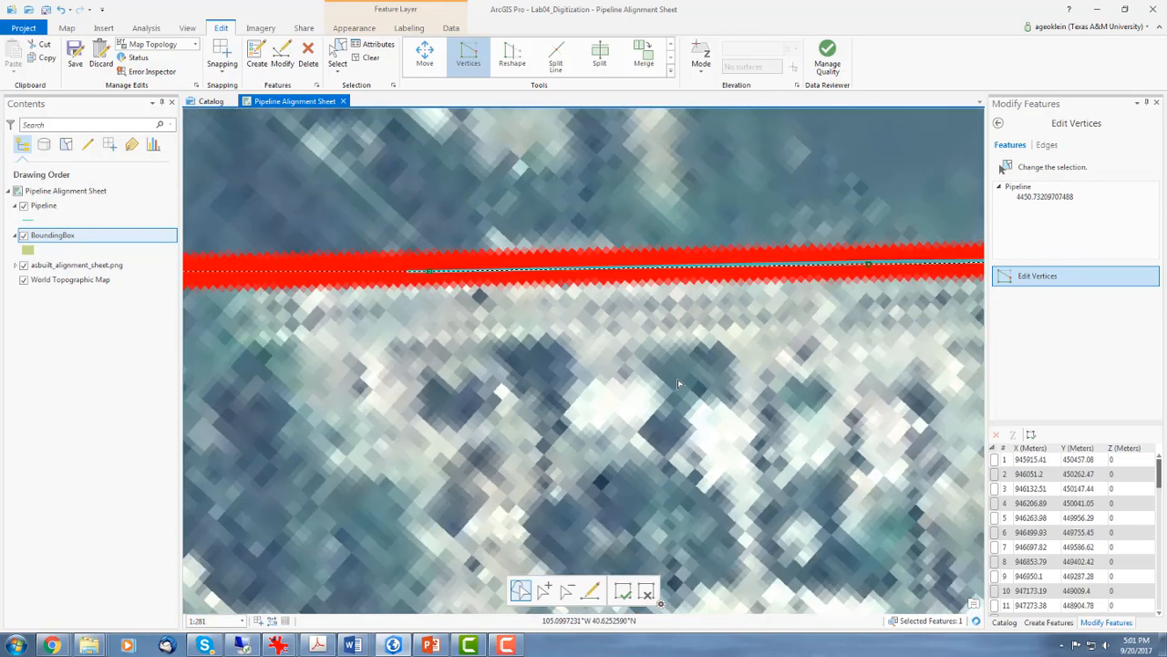
- Shift the vertex near the western end of the Pipeline feature's eastward stretch onto the red line's centerline
scroll(678, 383, "down", 1)
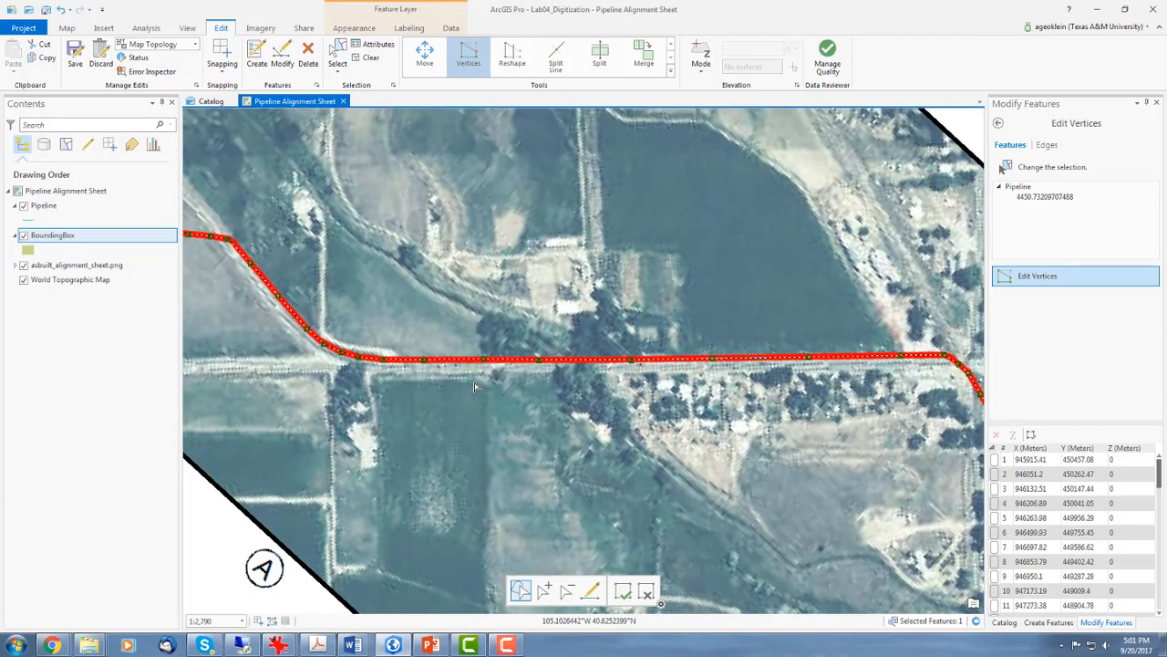
scroll(474, 387, "up", 5)
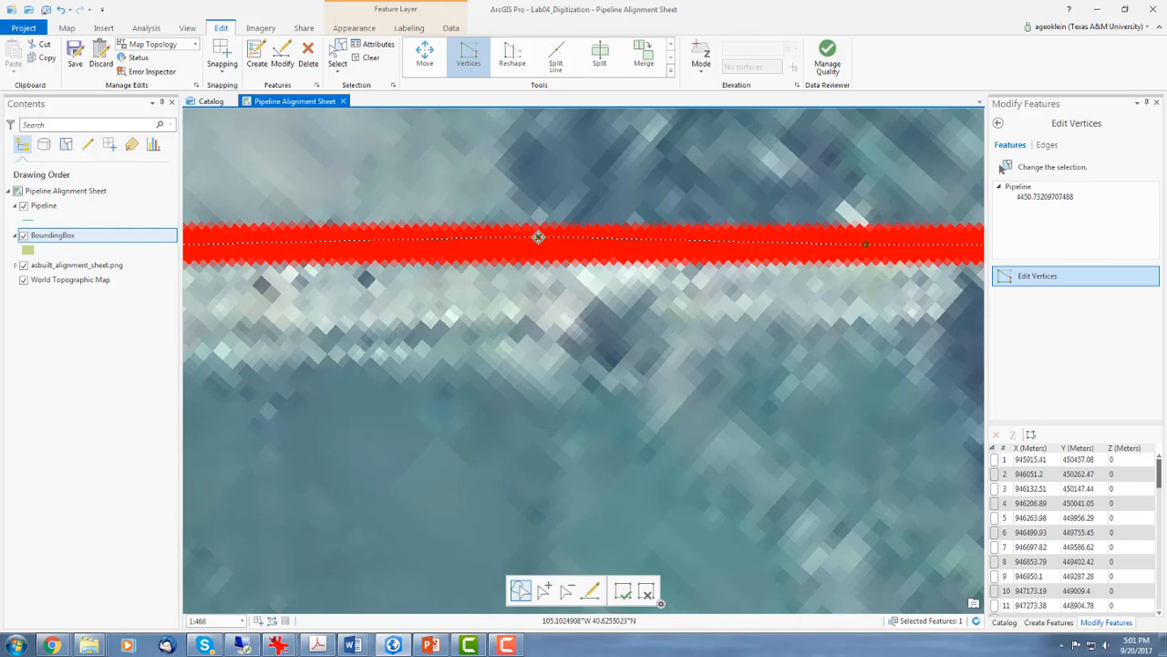
left_click_drag(538, 237, 538, 243)
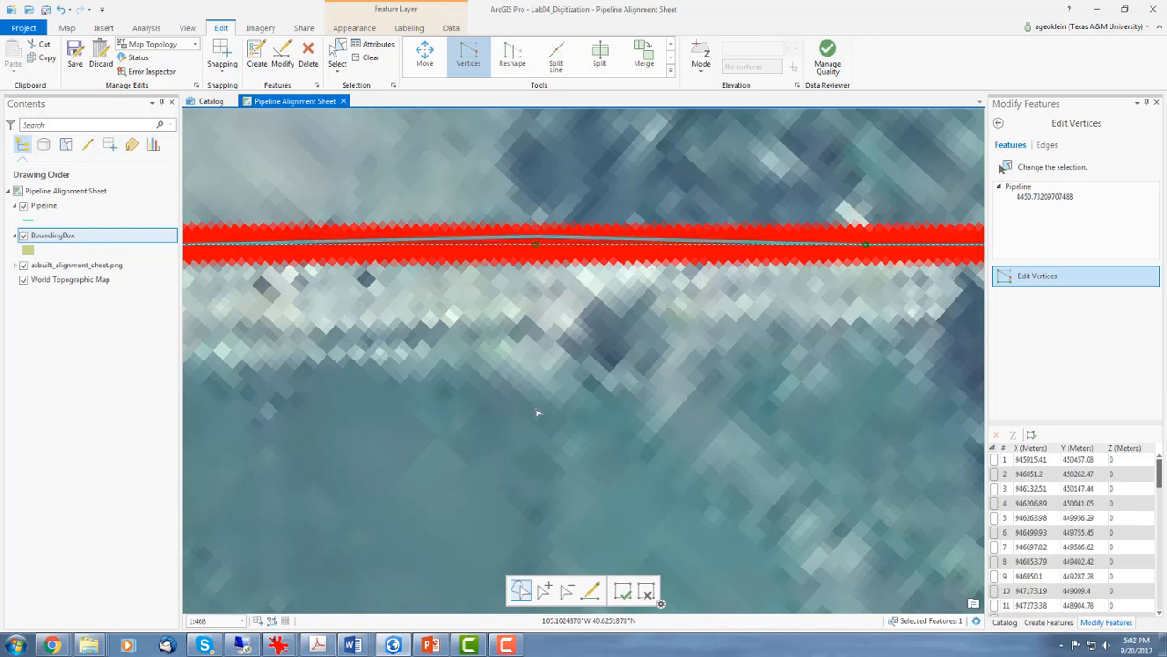
scroll(537, 412, "down", 2)
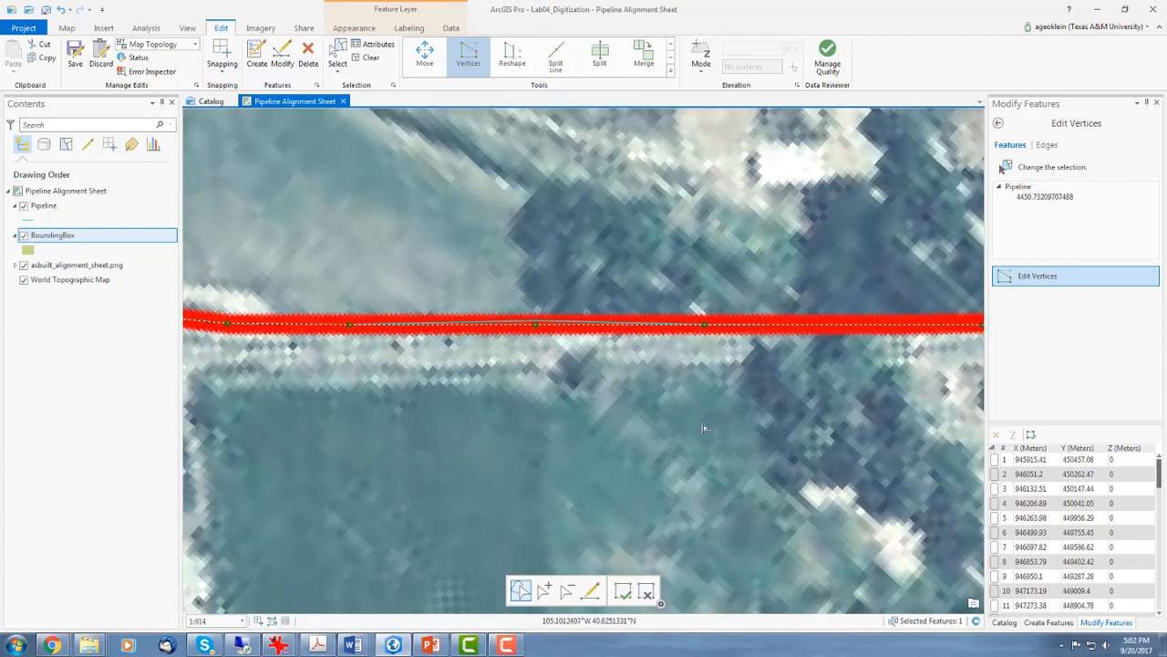
left_click_drag(414, 427, 703, 450)
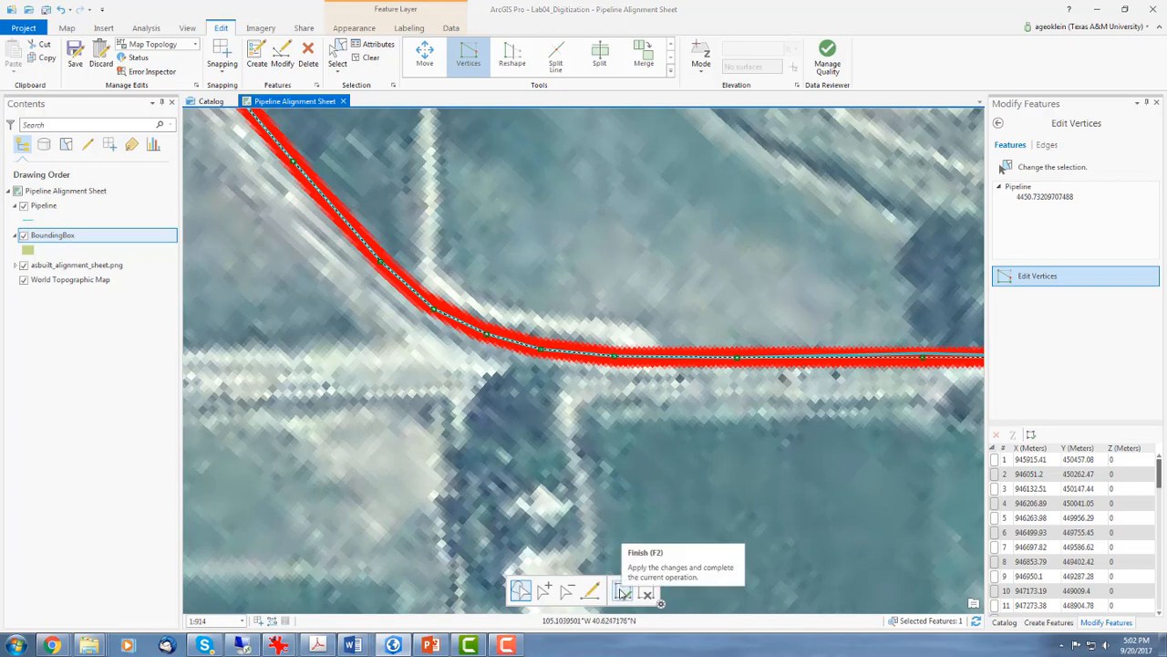
- Apply the vertex changes to the Pipeline feature and save all edits
left_click(622, 593)
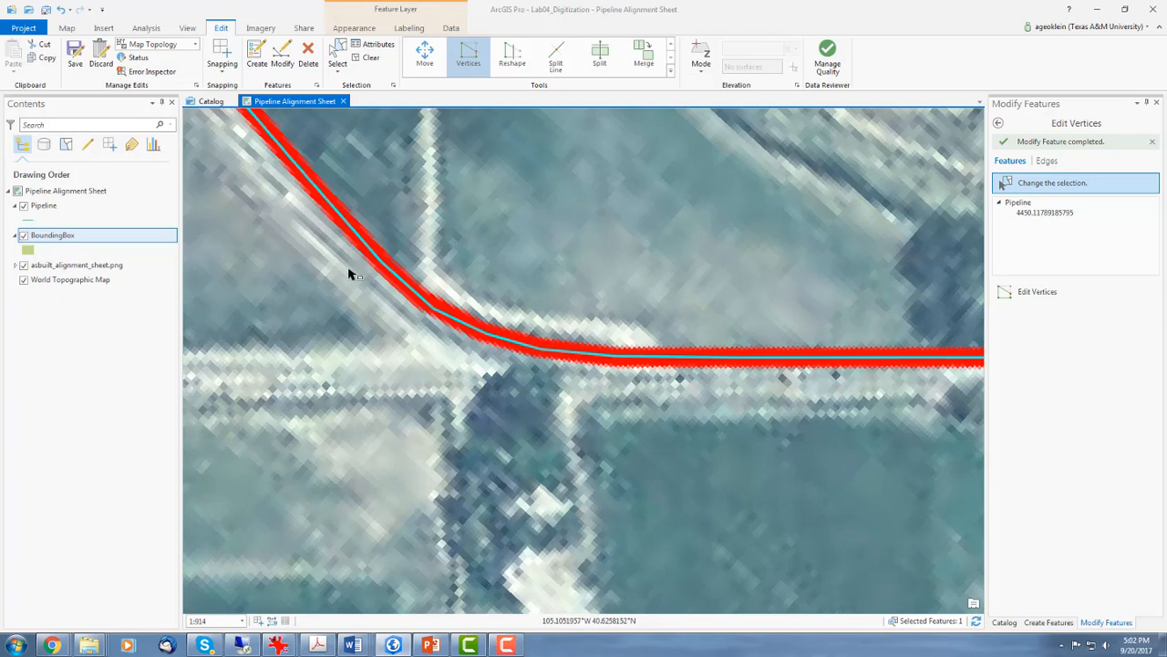
left_click(75, 55)
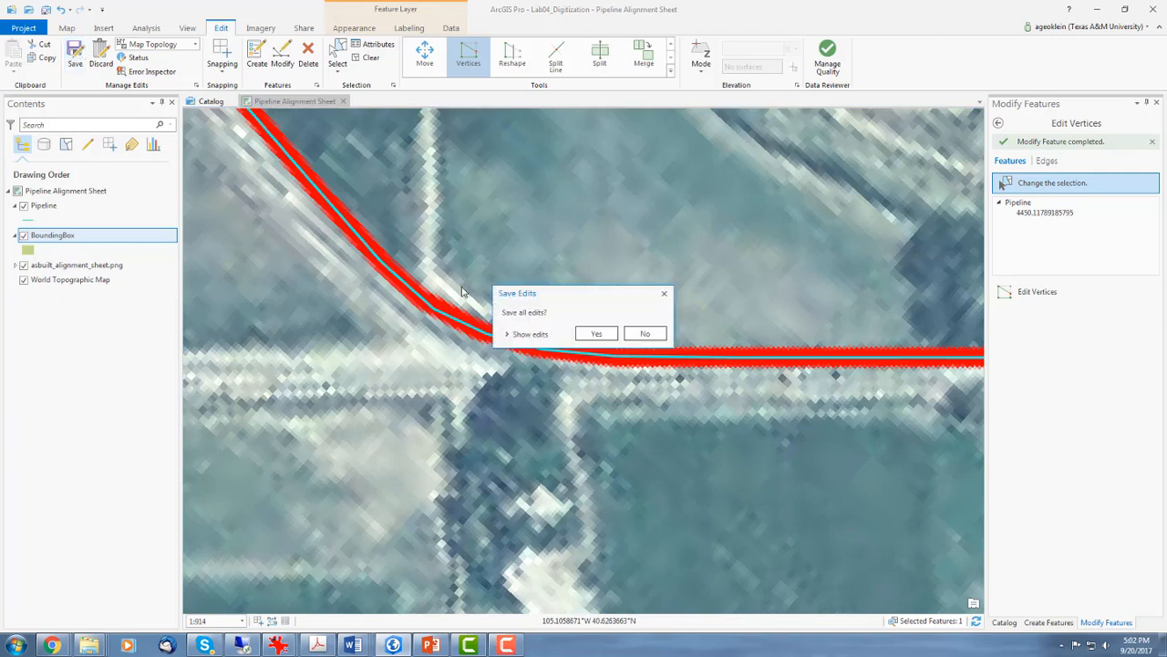
left_click(589, 334)
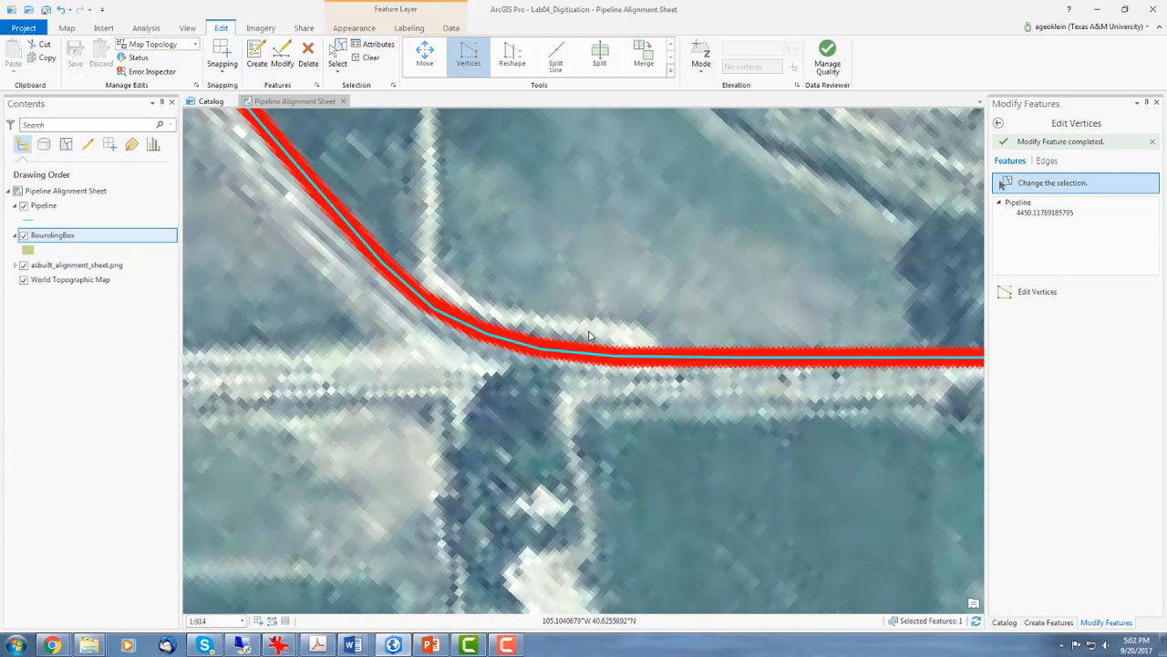
- Start a freeform BoundingBox polygon with its first vertex at the western corner of the aerial map strip's black frame
scroll(588, 336, "down", 5)
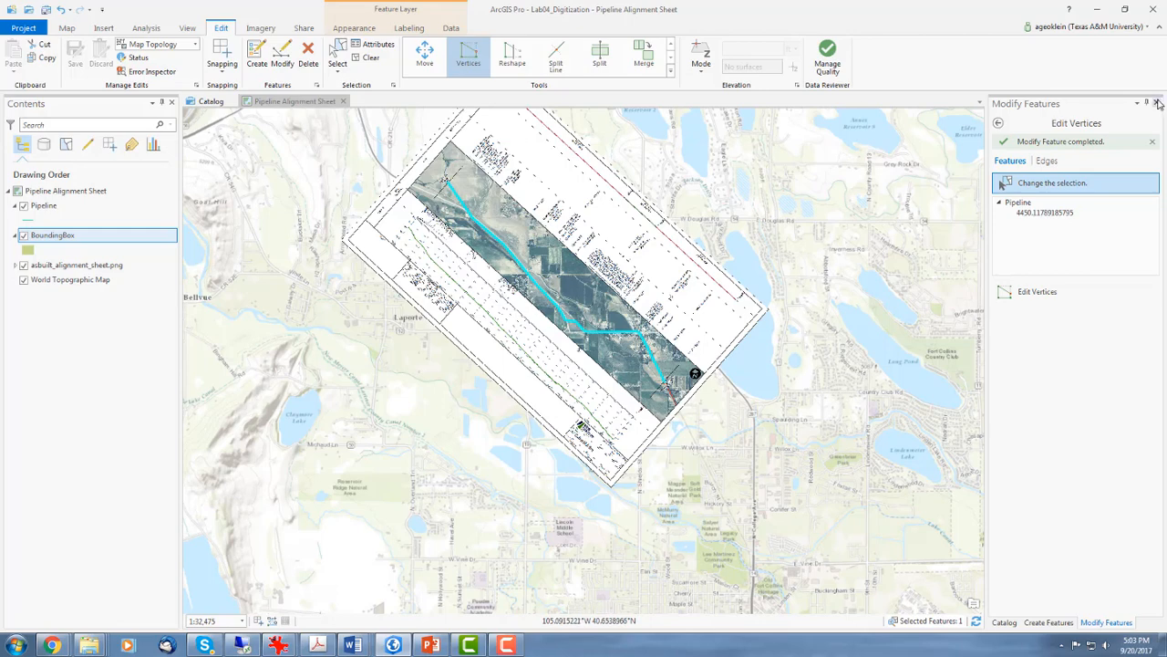
left_click(1001, 126)
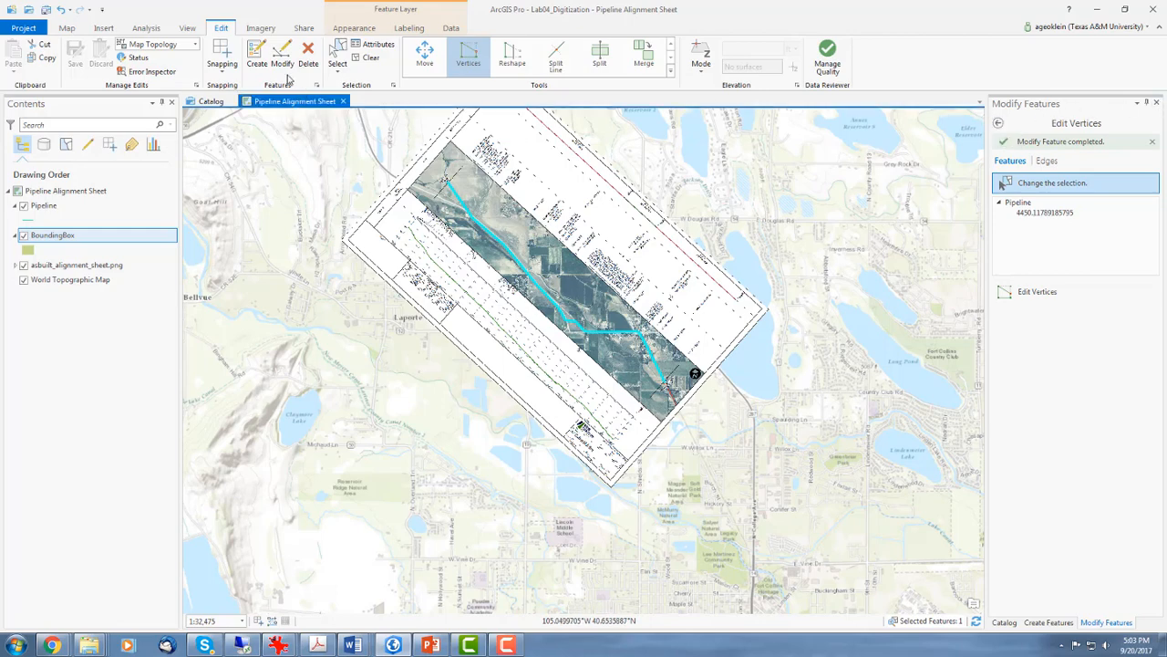
left_click(257, 53)
left_click(998, 125)
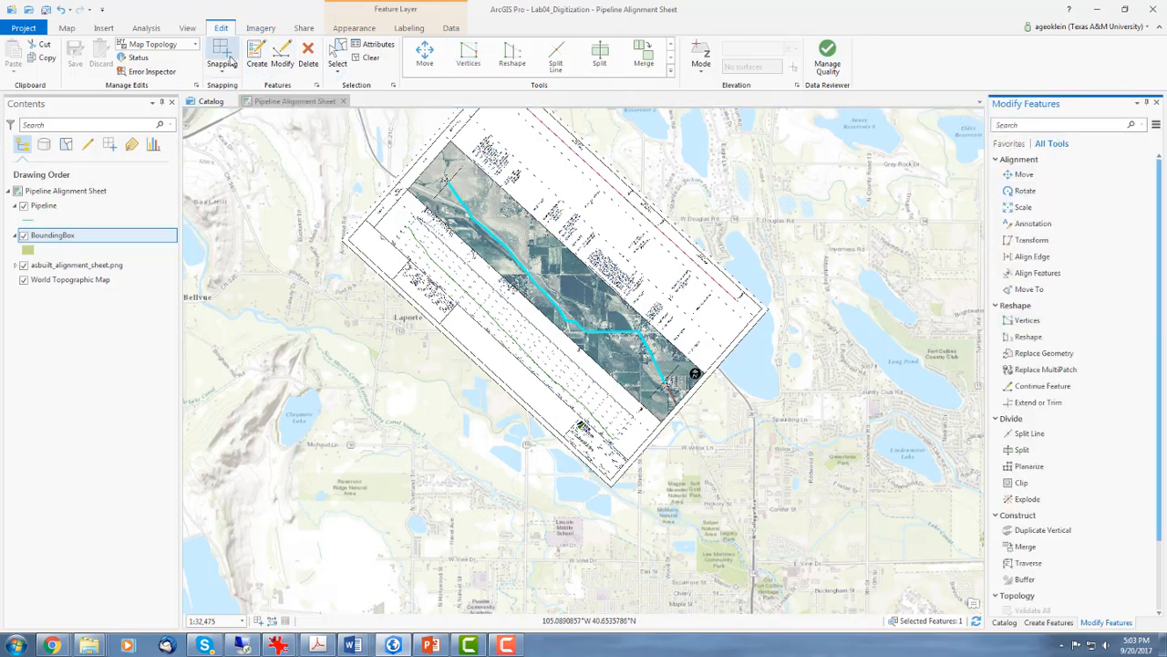
left_click(265, 56)
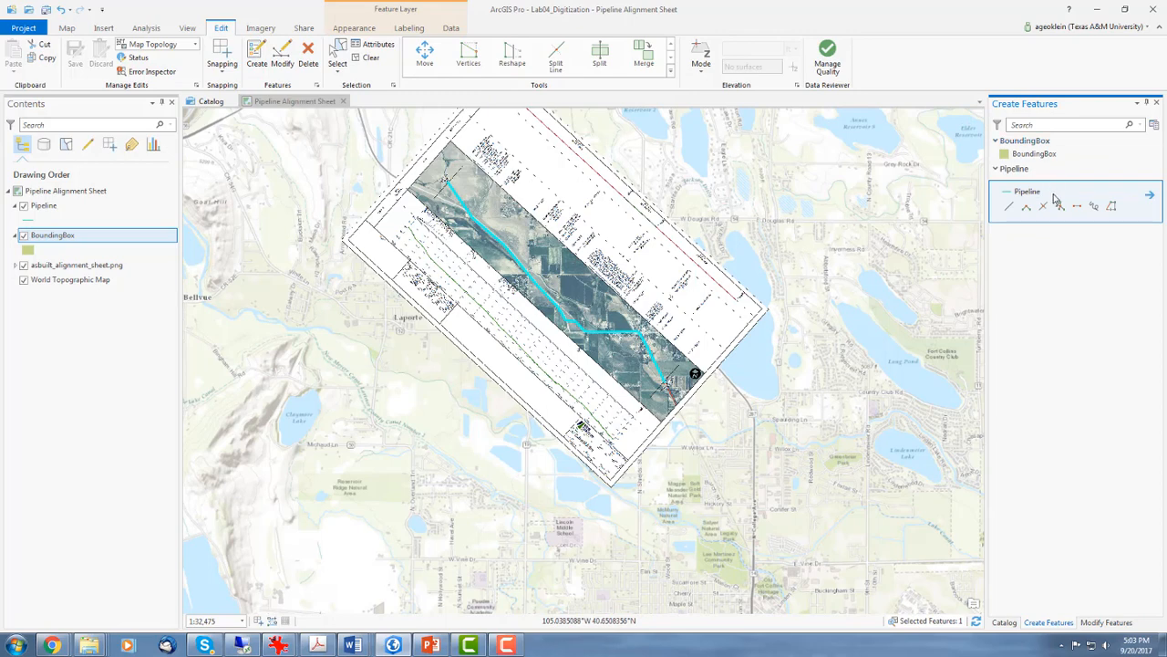
left_click(1008, 157)
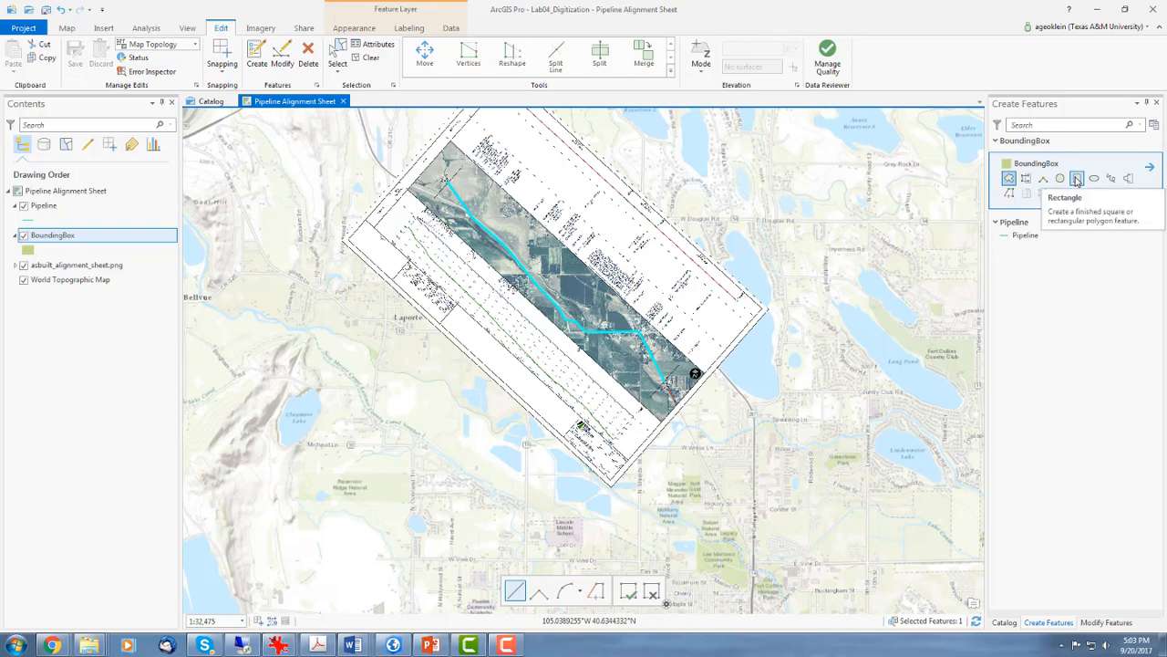
left_click(1008, 180)
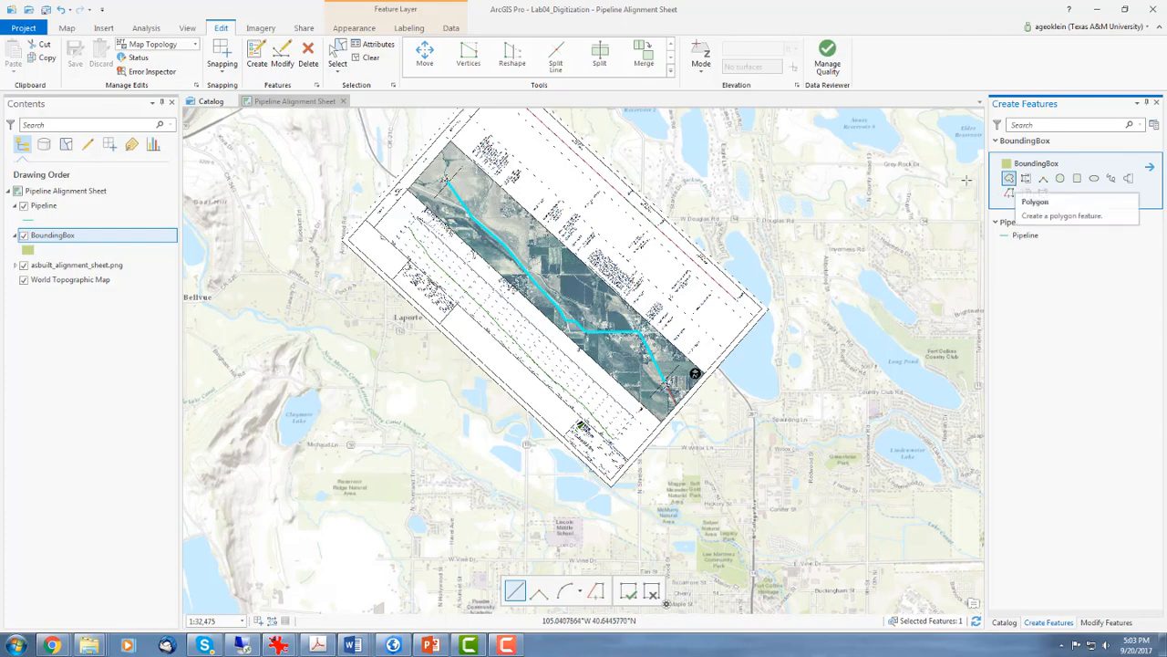
left_click(447, 219)
scroll(447, 218, "up", 6)
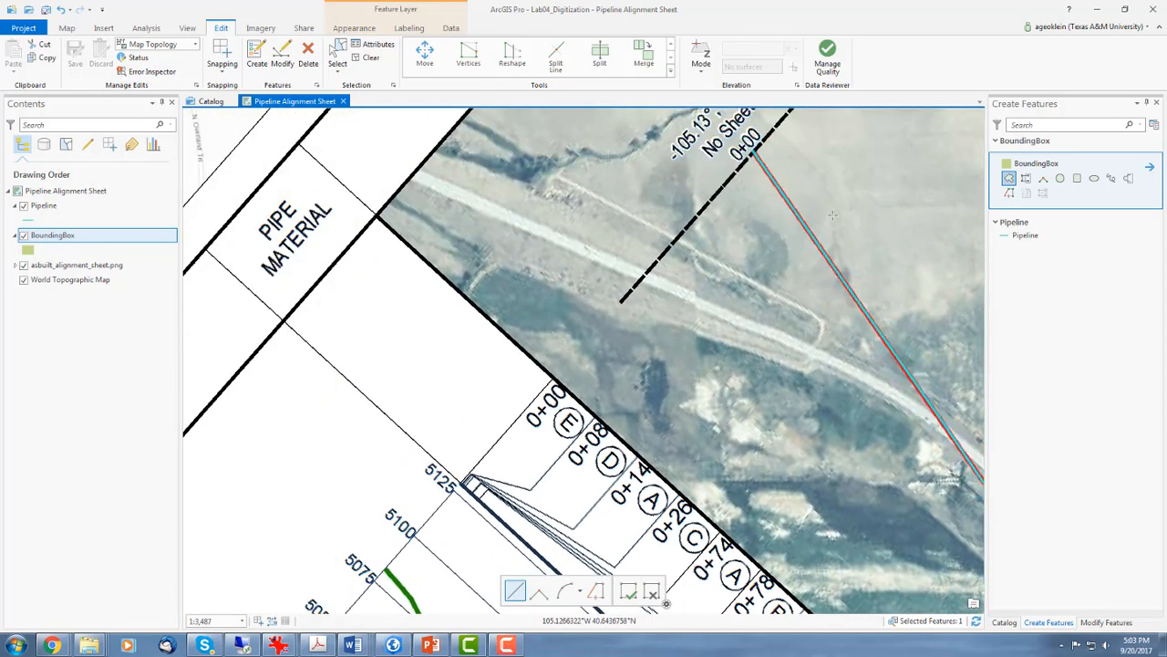
left_click(1009, 178)
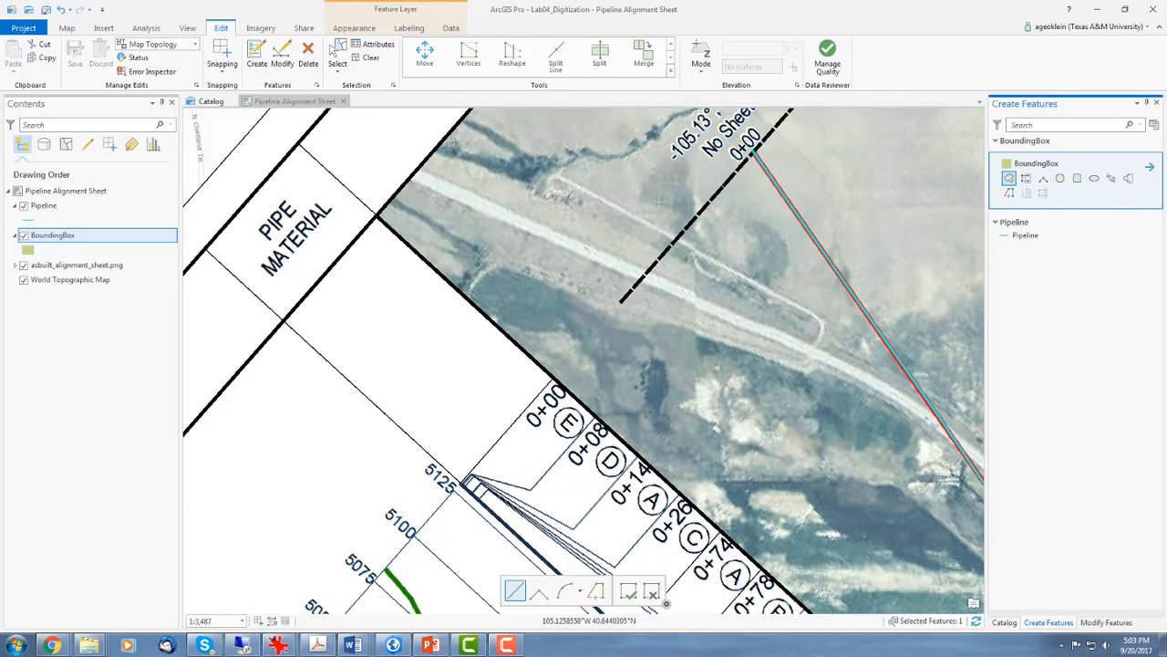
left_click(376, 215)
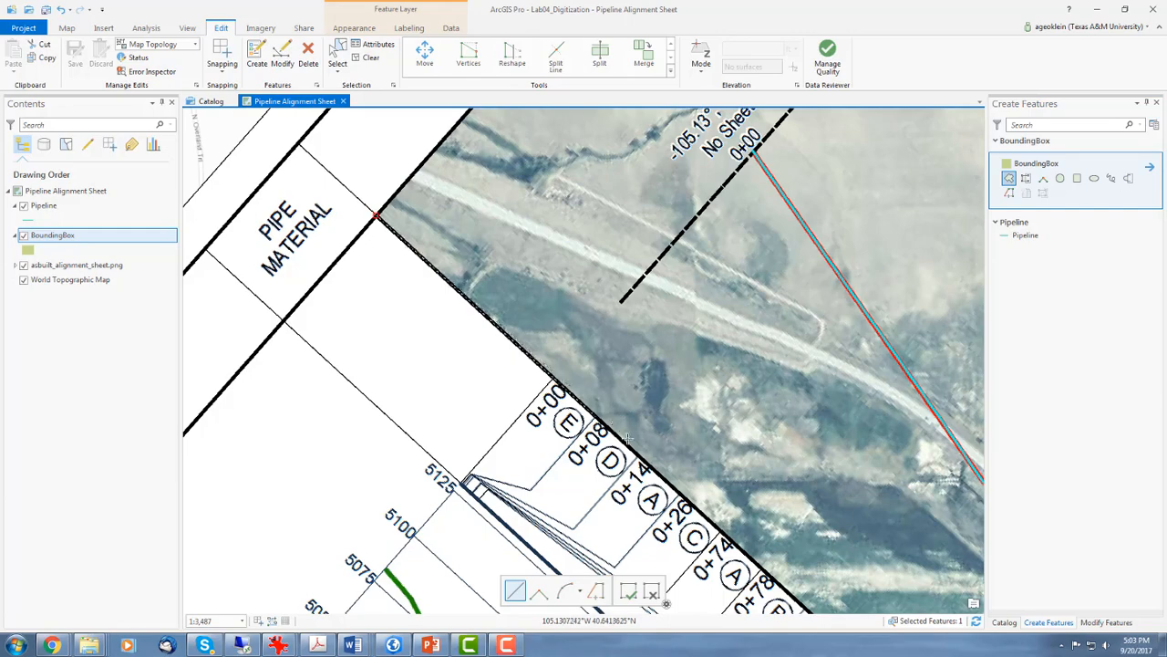
- Place the second BoundingBox vertex at the southern corner of the aerial strip, beyond station 146+10
scroll(636, 444, "down", 8)
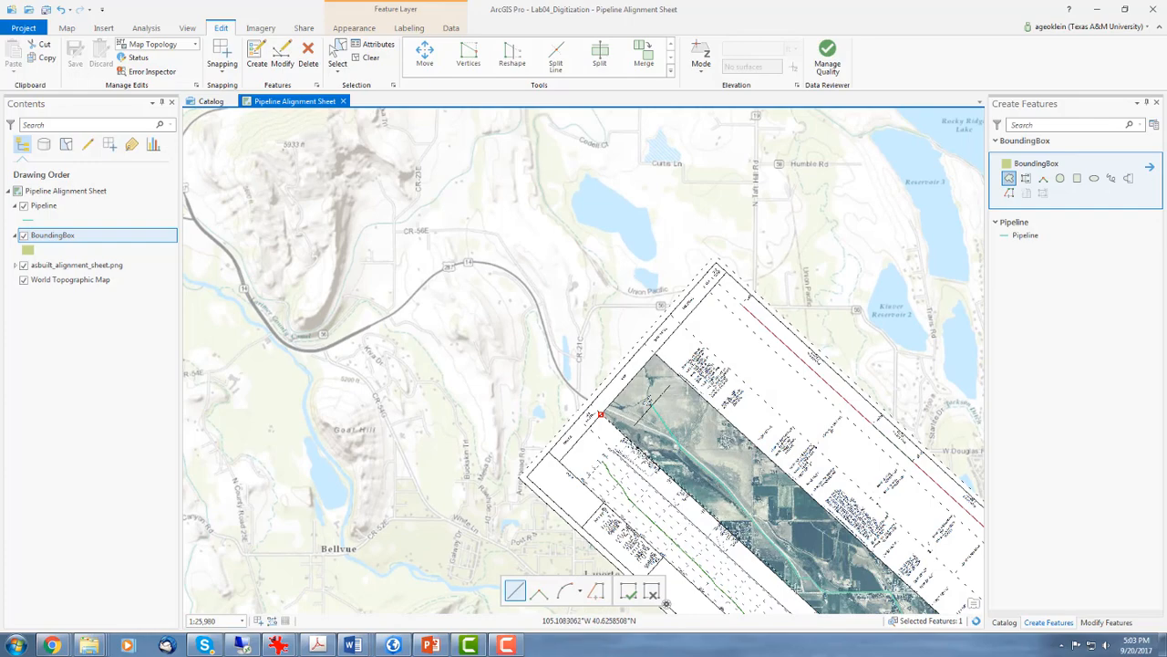
left_click_drag(798, 586, 607, 432)
scroll(616, 436, "up", 1)
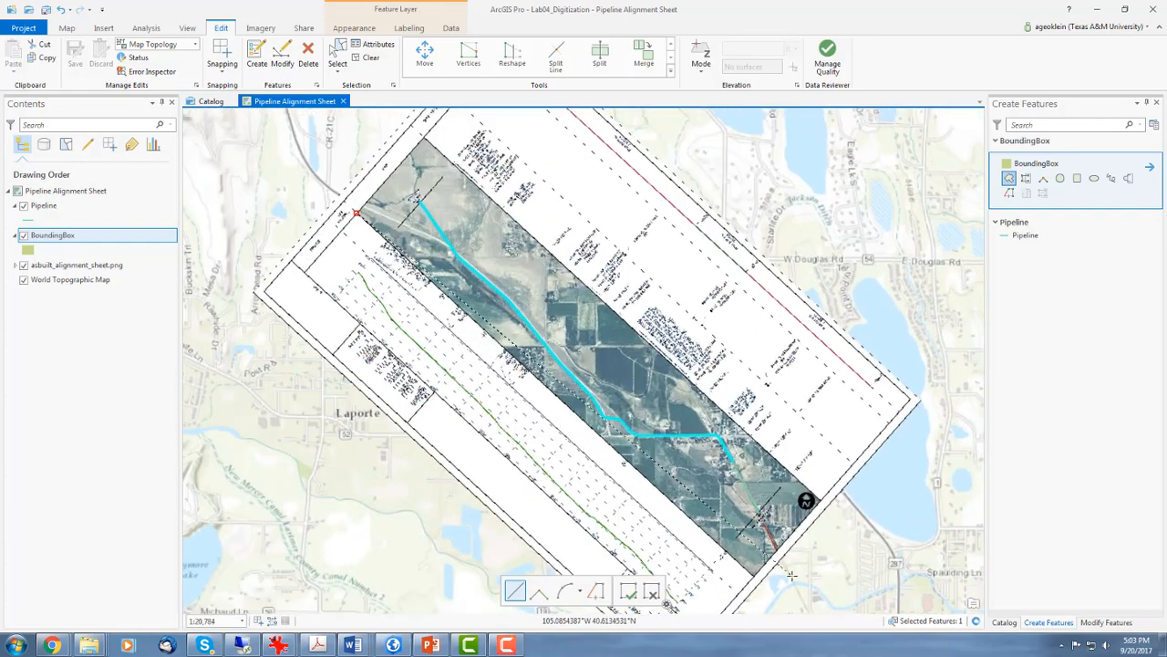
scroll(740, 572, "up", 2)
scroll(740, 574, "up", 10)
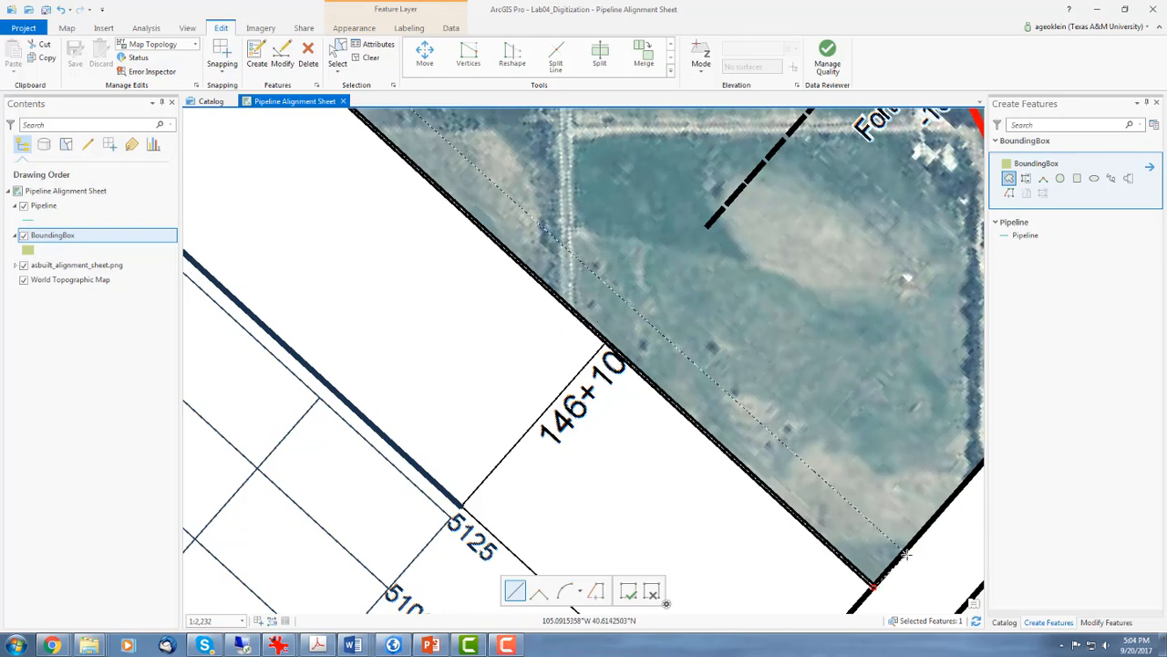
- Place the third BoundingBox vertex at the aerial strip's eastern corner beside the north arrow
left_click_drag(902, 556, 678, 547)
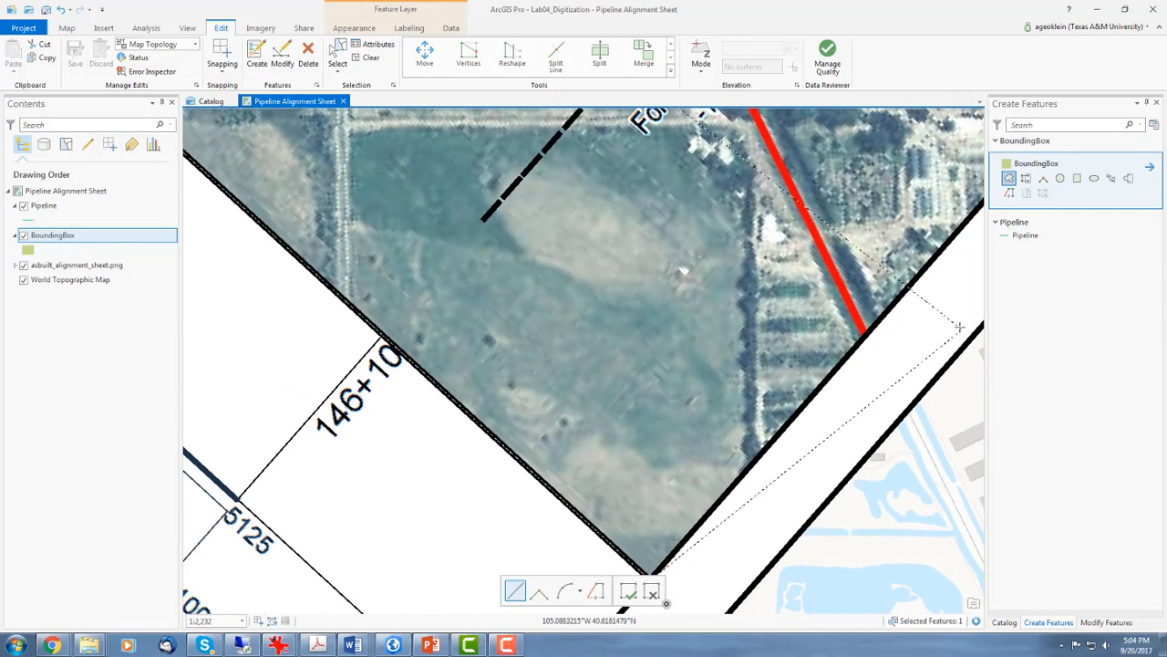
left_click_drag(933, 334, 660, 419)
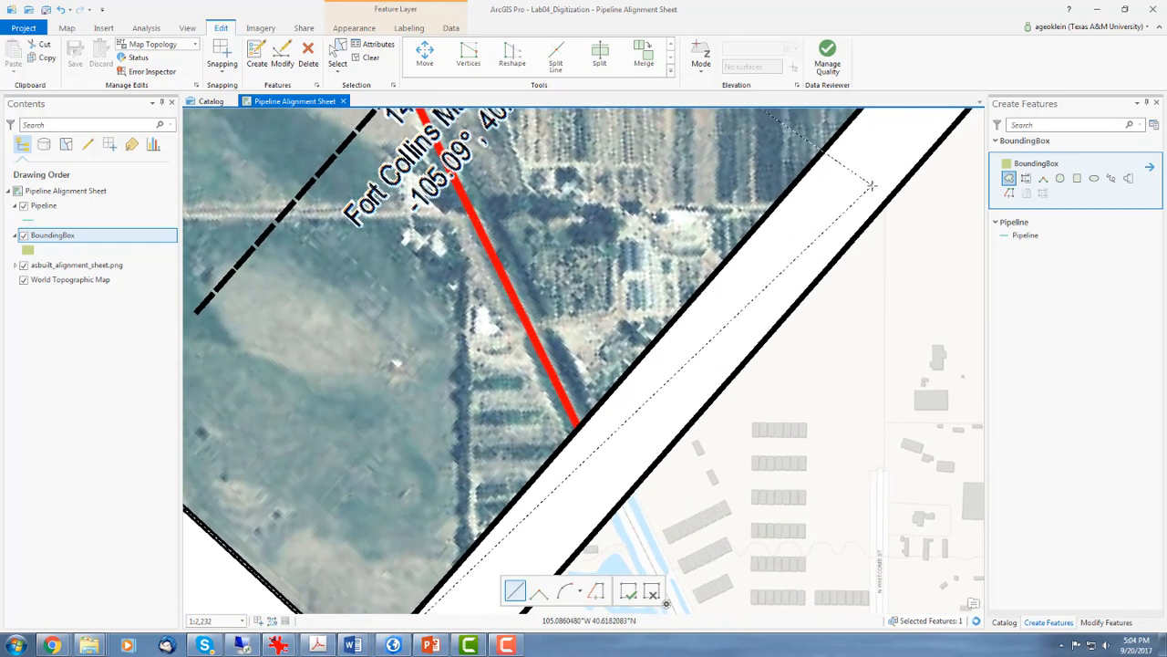
left_click_drag(872, 187, 654, 353)
left_click_drag(776, 185, 724, 280)
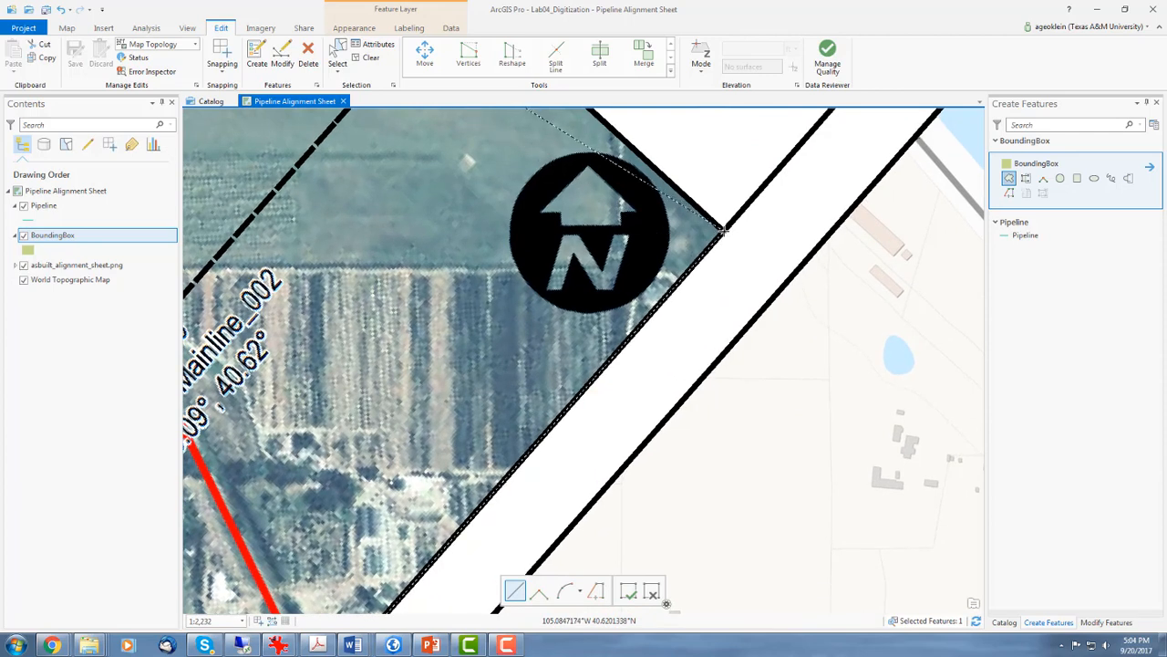
double_click(722, 231)
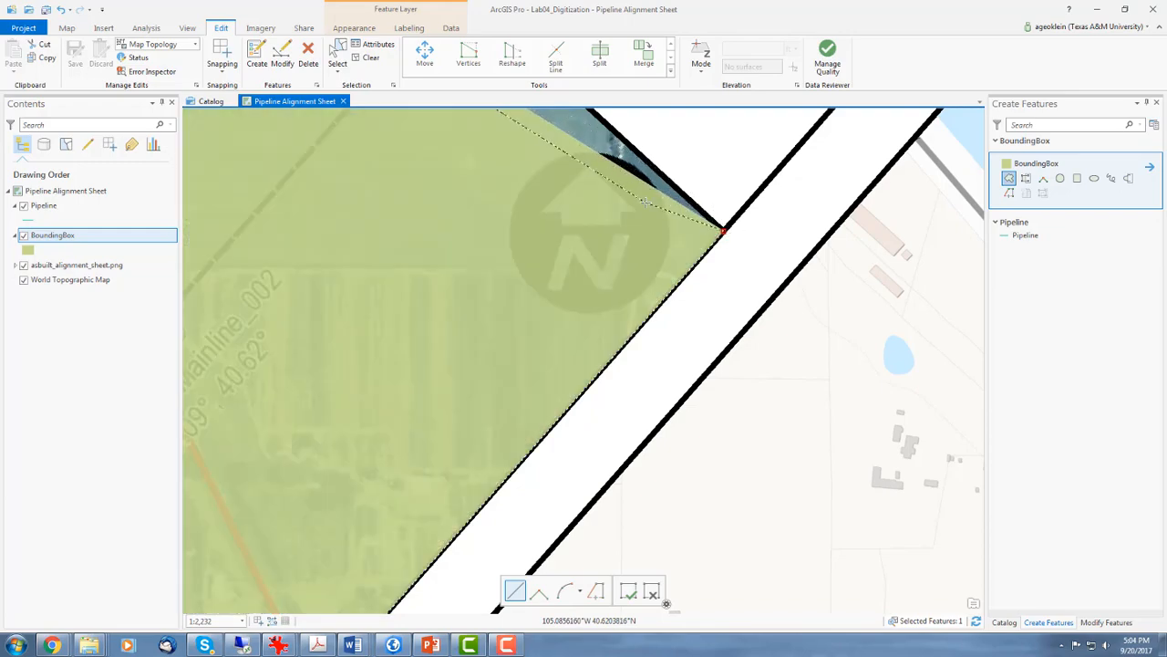
- Place the fourth BoundingBox vertex at the aerial strip's northern corner and finish the polygon
left_click_drag(573, 159, 1082, 623)
left_click_drag(642, 374, 1144, 636)
left_click_drag(731, 241, 1159, 607)
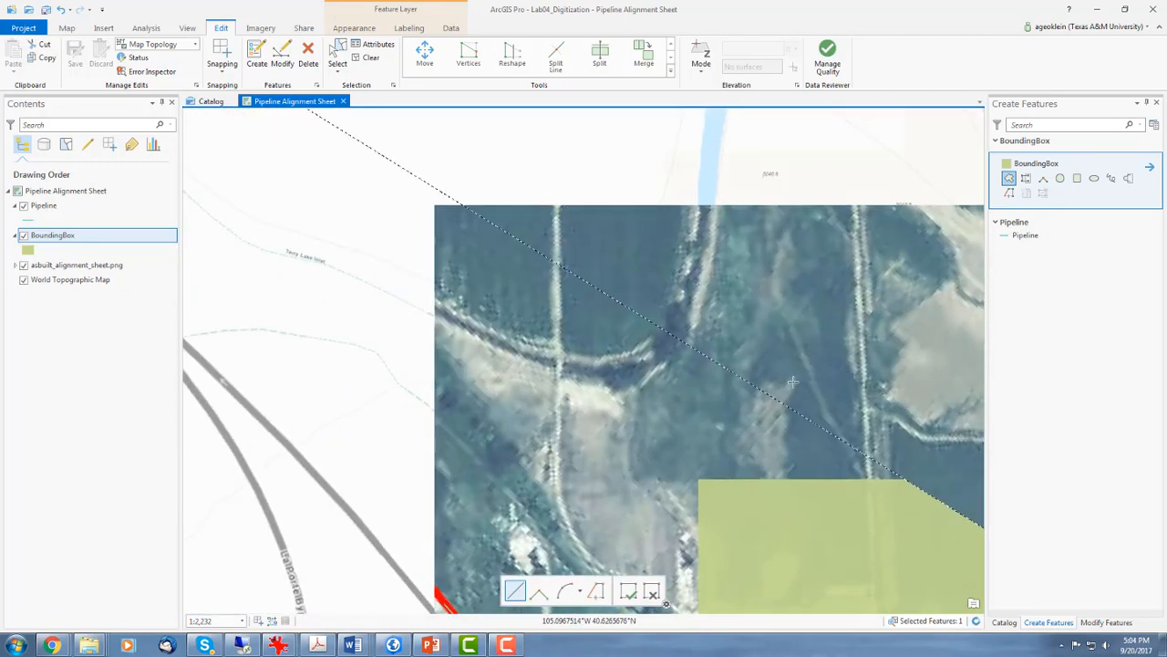
left_click_drag(647, 225, 976, 604)
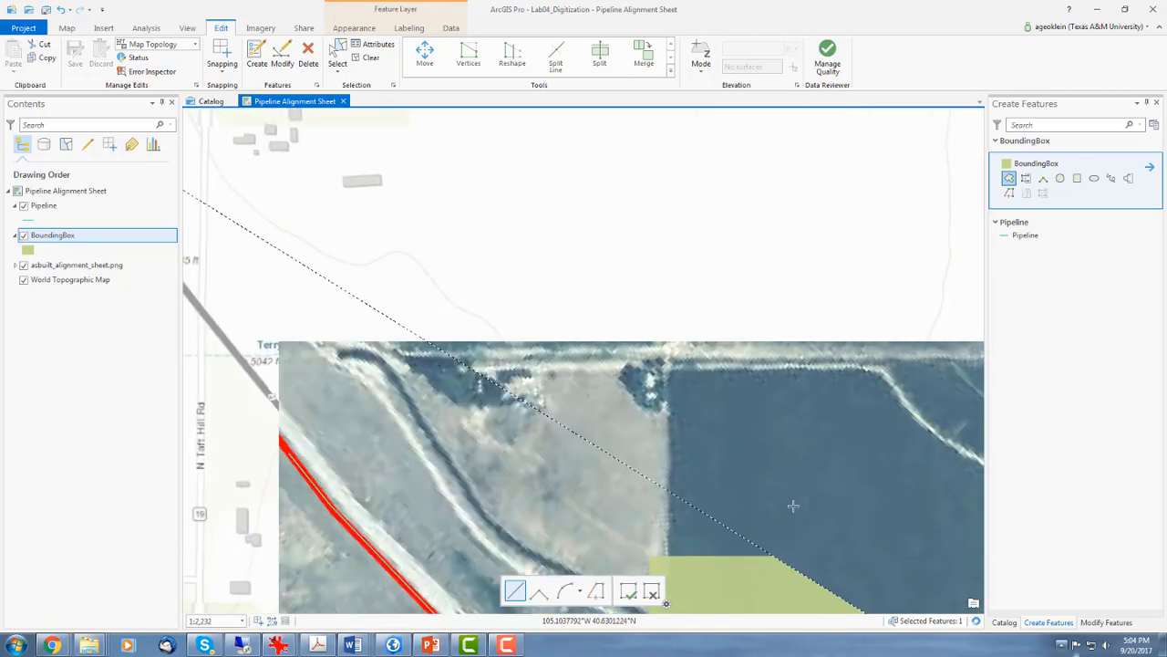
left_click_drag(726, 273, 680, 592)
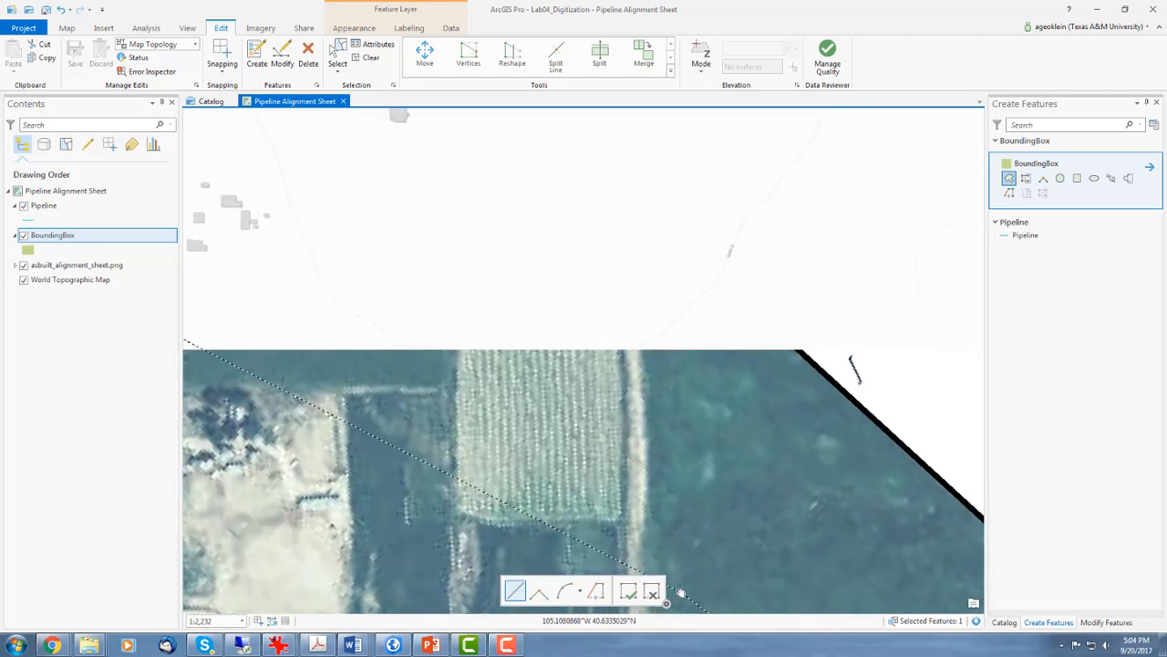
left_click_drag(541, 178, 803, 633)
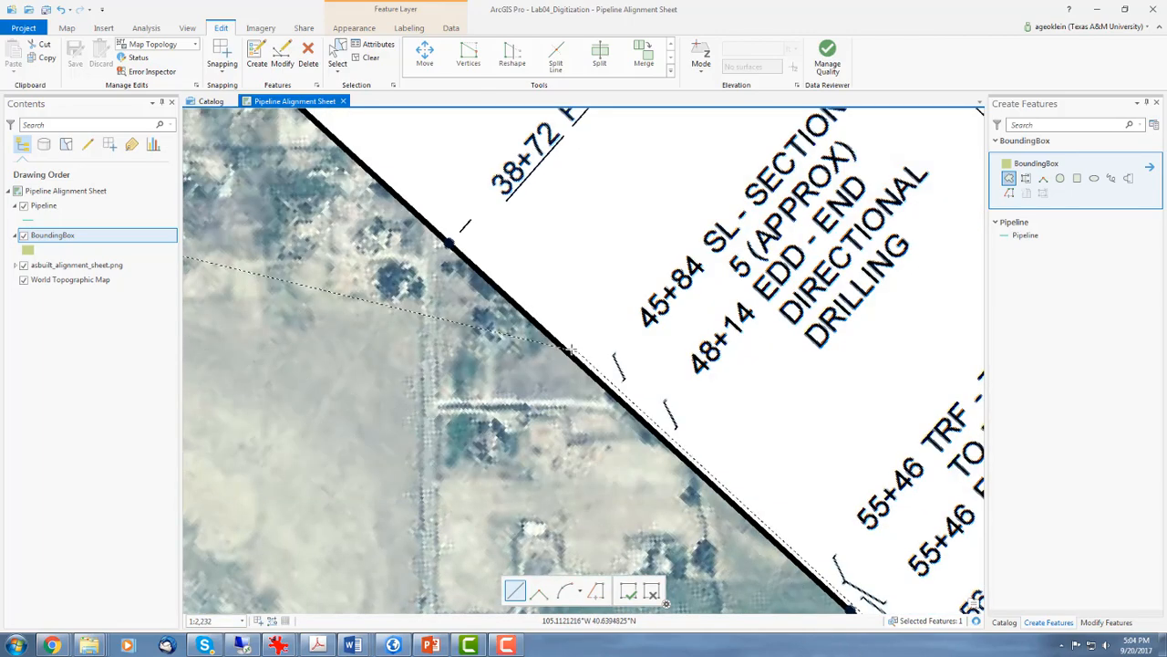
scroll(834, 498, "up", 1)
left_click_drag(834, 499, 1092, 626)
left_click_drag(583, 305, 947, 287)
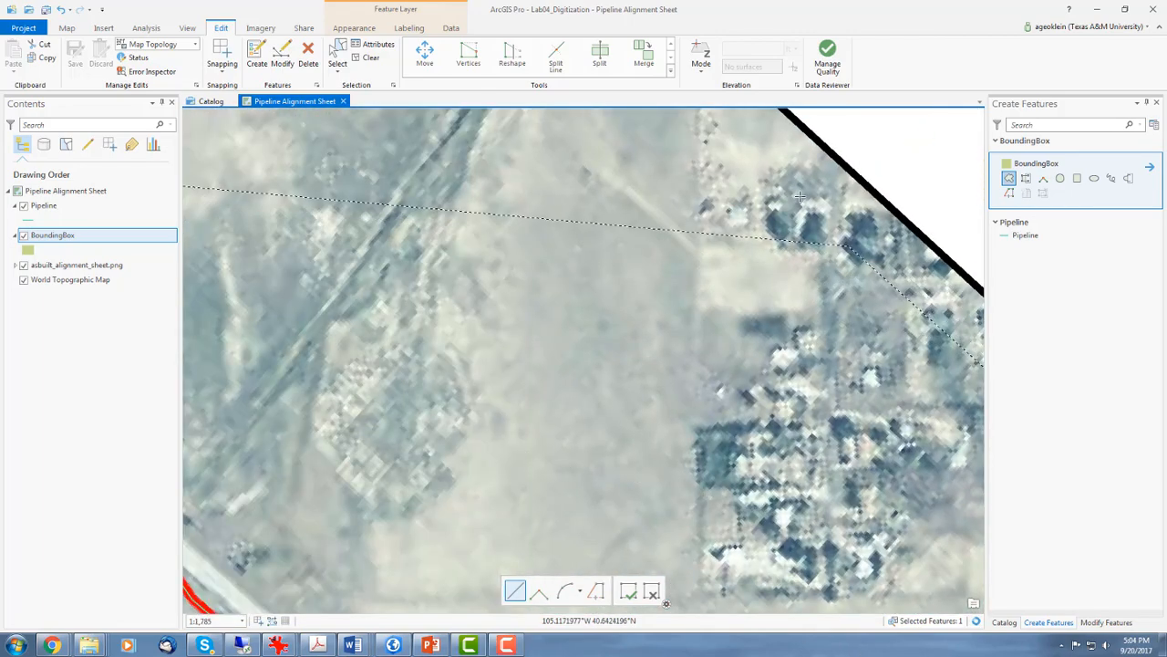
scroll(828, 434, "down", 5)
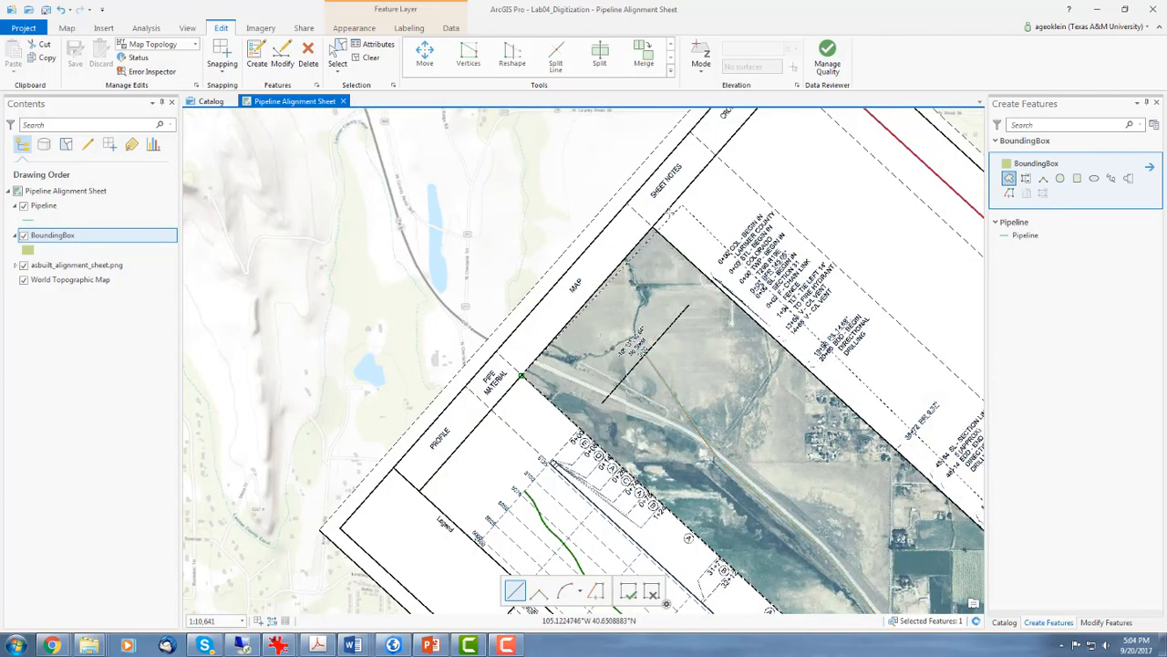
scroll(653, 228, "up", 5)
scroll(653, 228, "up", 4)
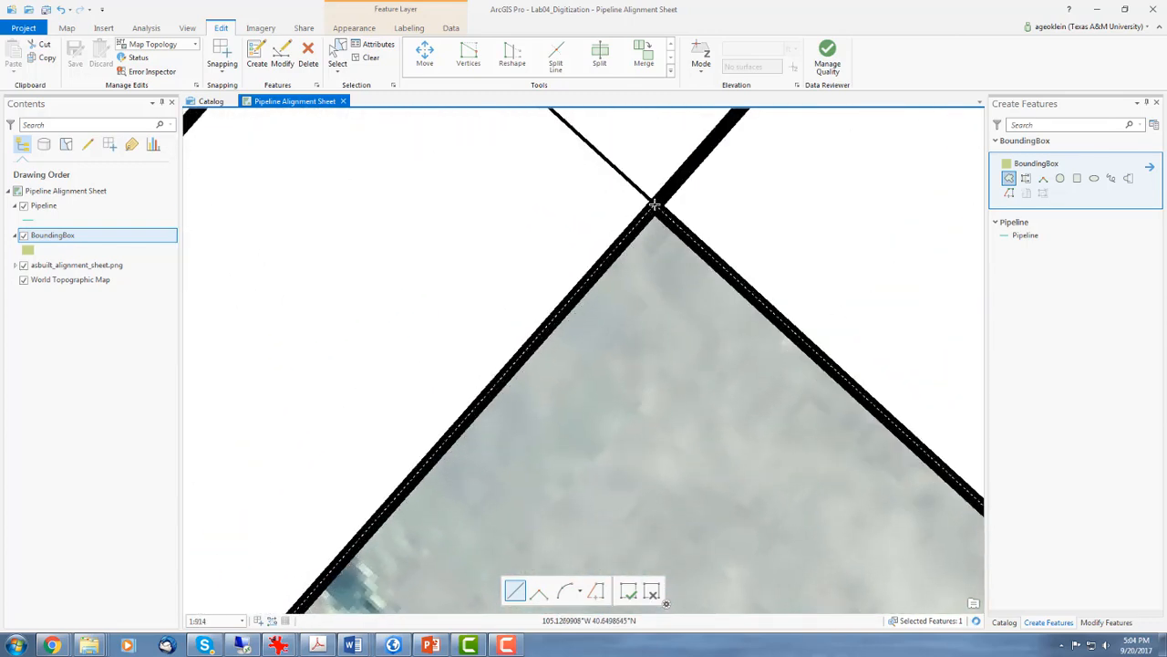
double_click(654, 205)
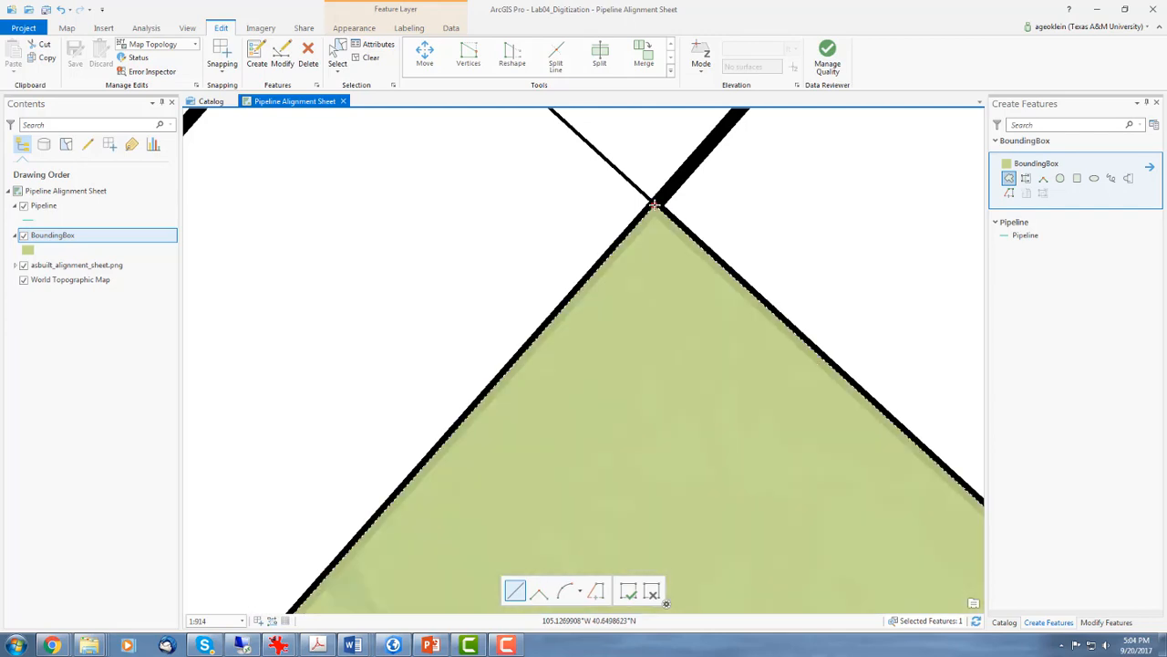
left_click(654, 205)
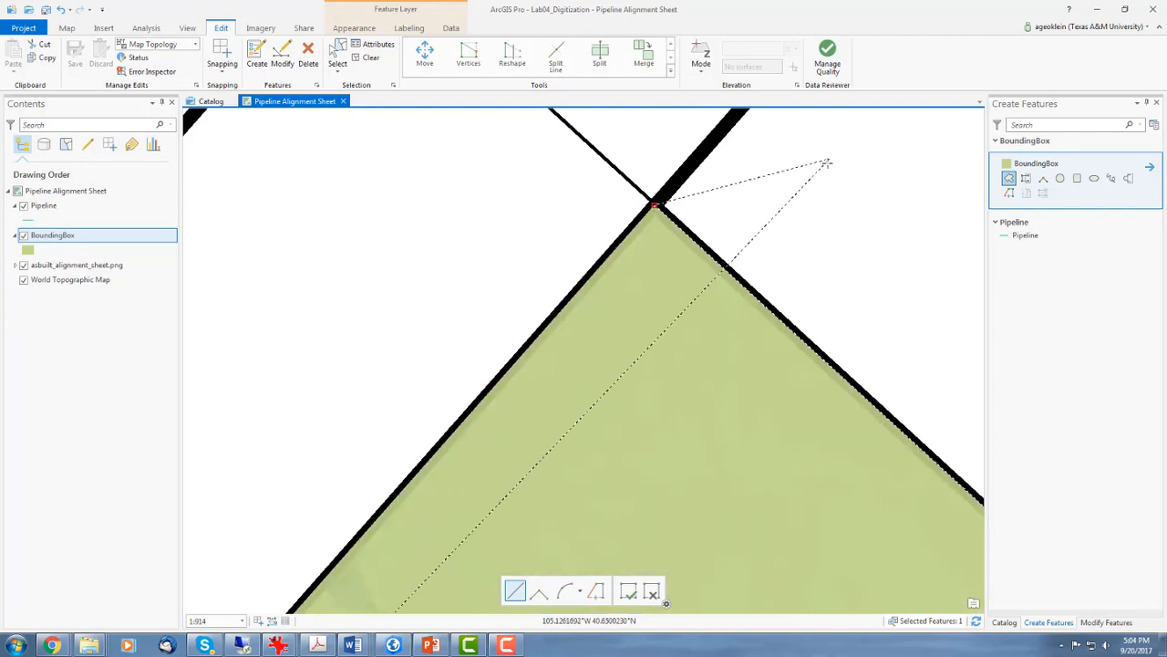
left_click(629, 593)
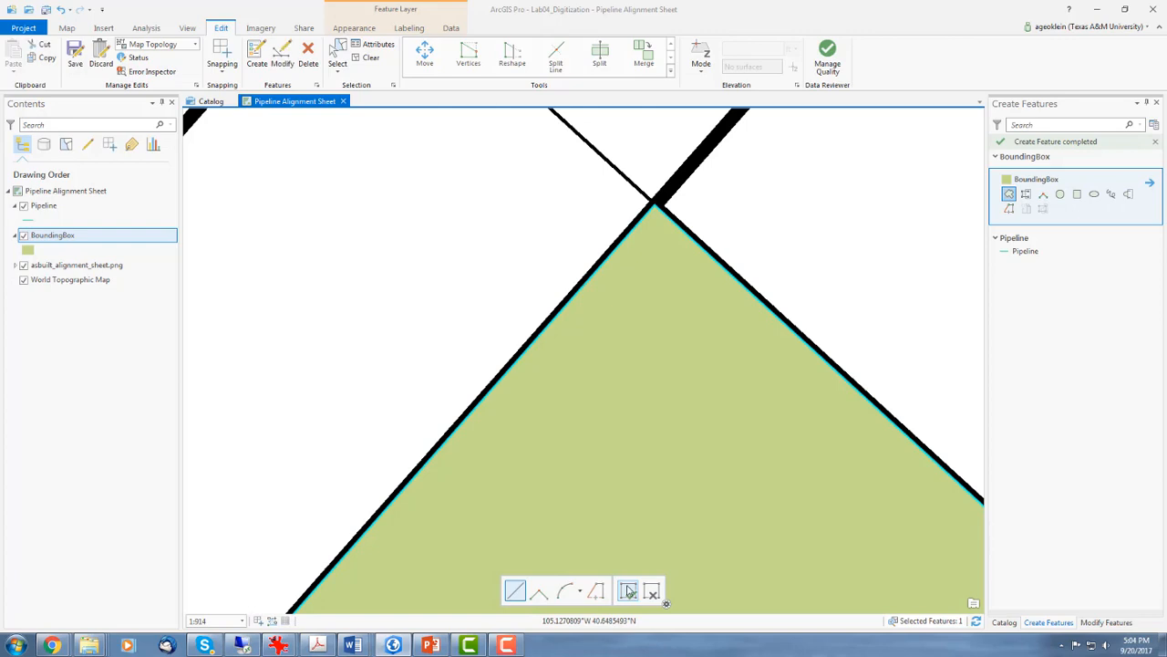
scroll(635, 550, "down", 1)
scroll(634, 550, "up", 2)
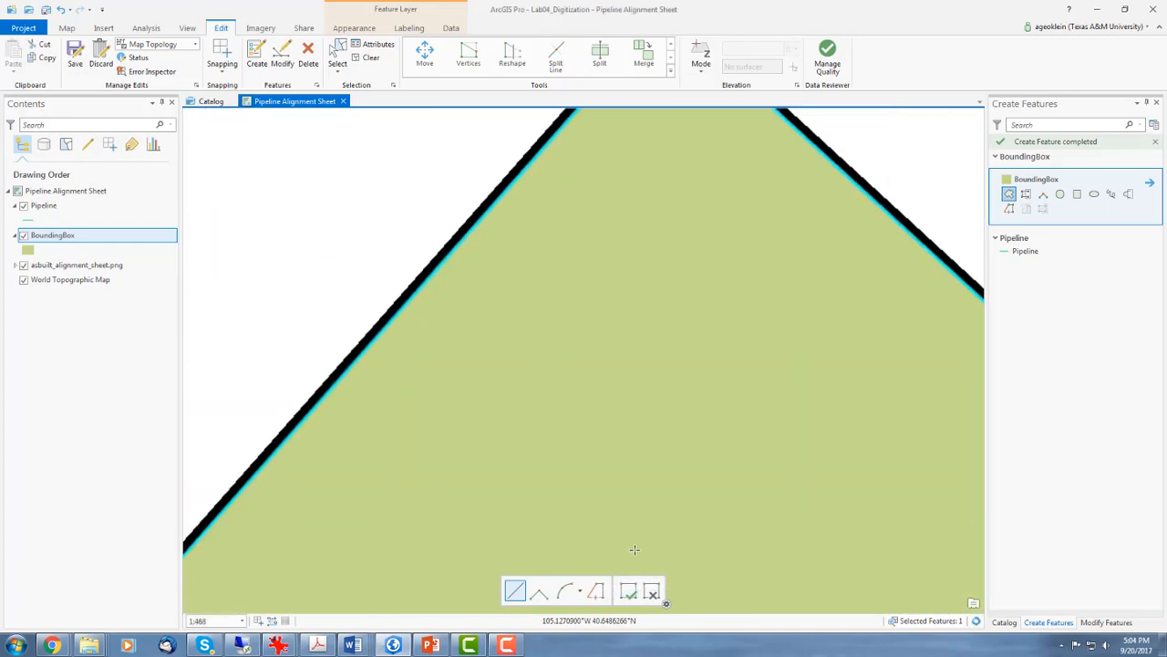
- Save all edits made to the digitized features, including the completed BoundingBox polygon around the aerial map strip
scroll(635, 550, "down", 3)
scroll(635, 550, "down", 2)
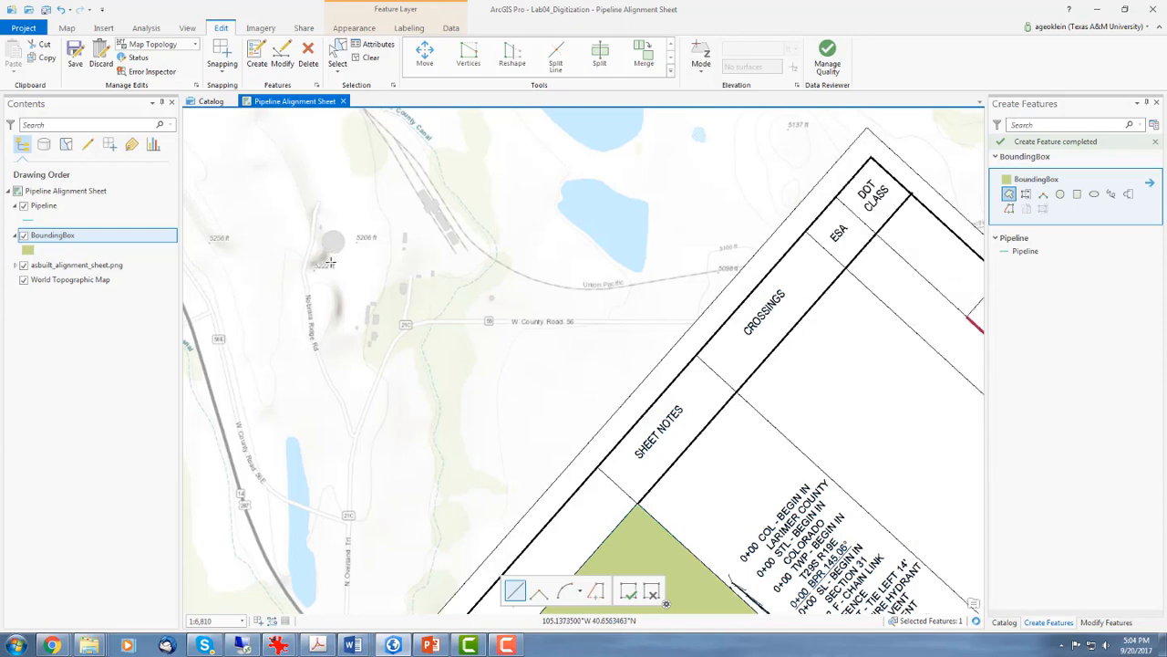
left_click_drag(330, 263, 129, 37)
scroll(129, 36, "down", 1)
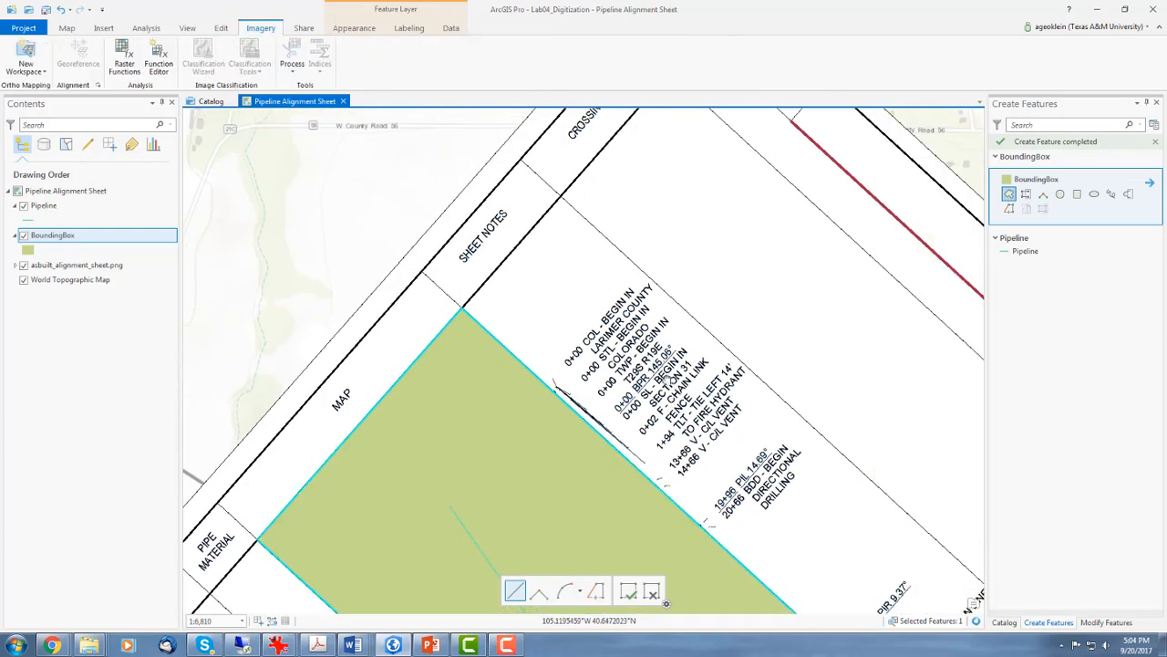
scroll(676, 411, "up", 1)
left_click_drag(676, 410, 639, 196)
scroll(688, 257, "down", 3)
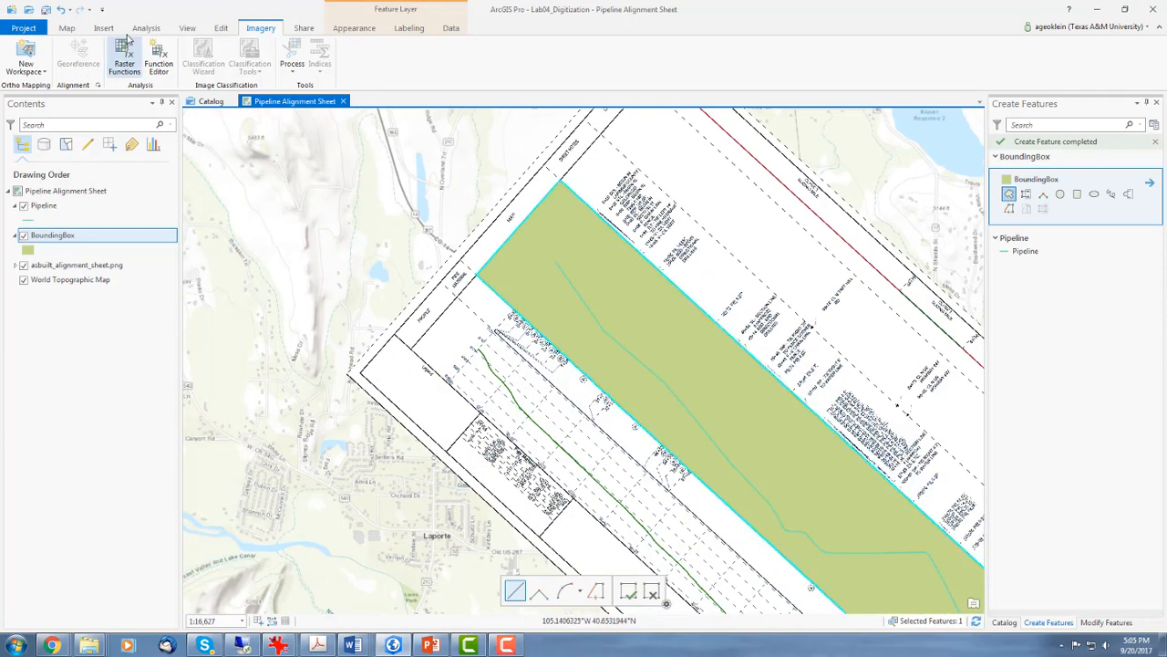
left_click(219, 29)
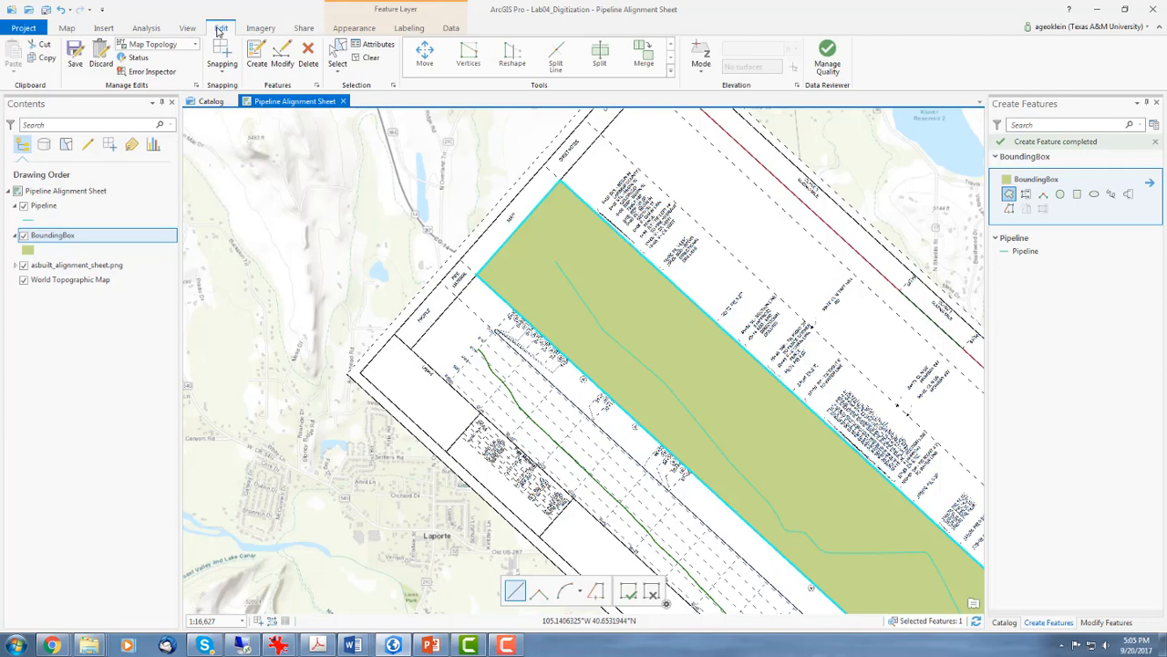
left_click(74, 55)
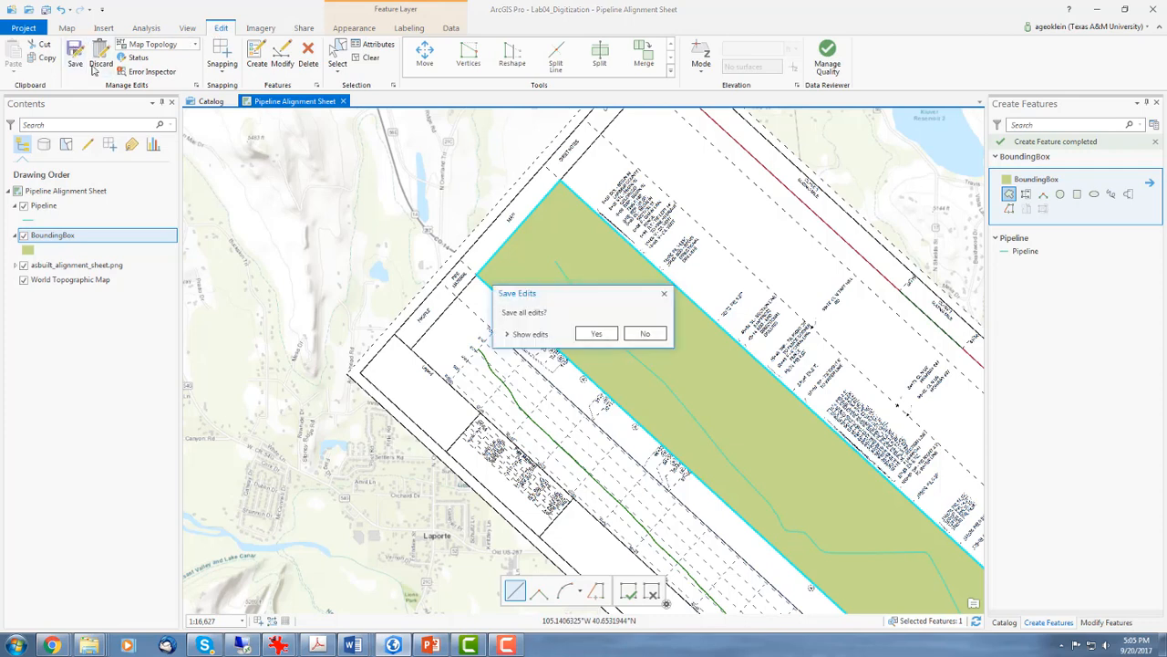
left_click(596, 334)
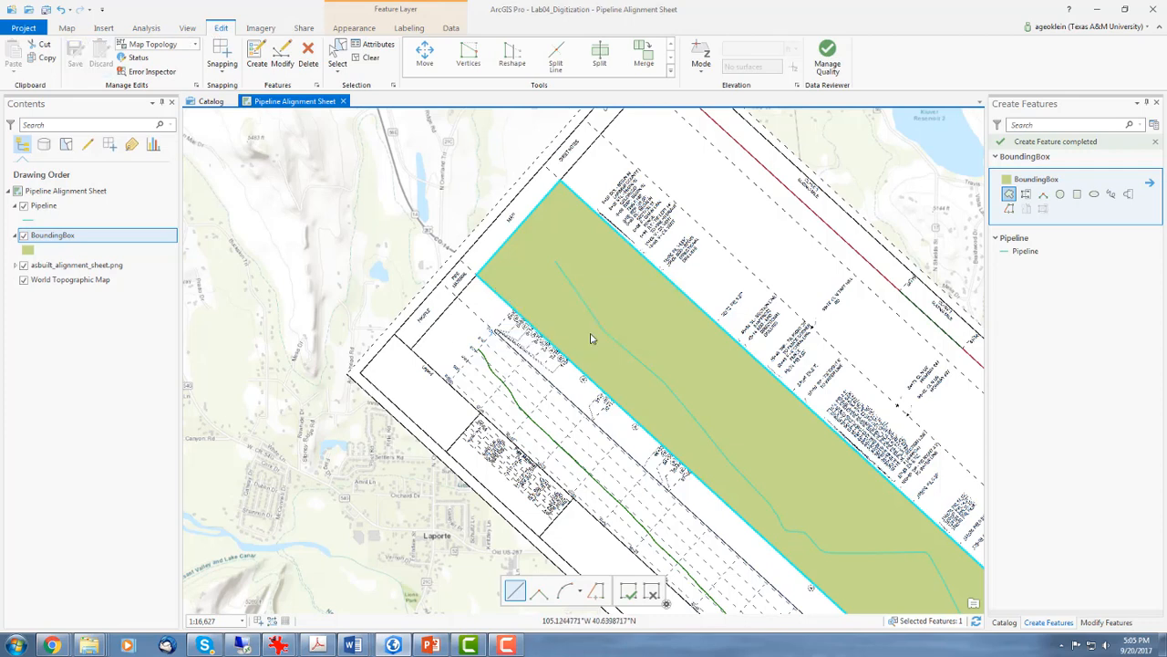